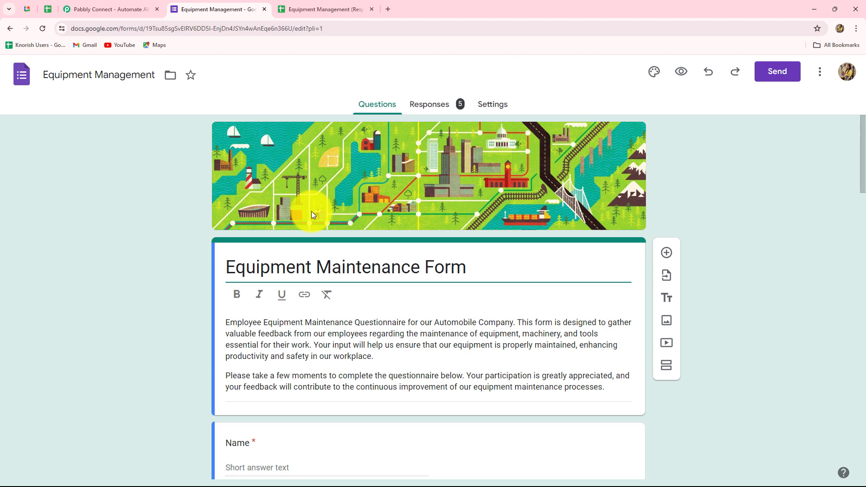
# Step: Switch to Google Chat to see the Finance form-response summary in the Equipment Management Team space
pyautogui.click(26, 9)
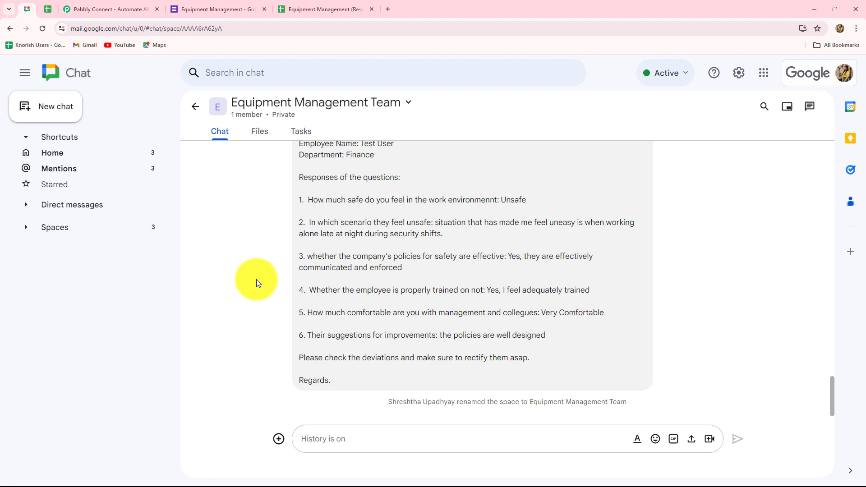
# Step: Return to the Equipment Maintenance Form editor and scroll through its Name, Email address and Department questions
pyautogui.click(218, 8)
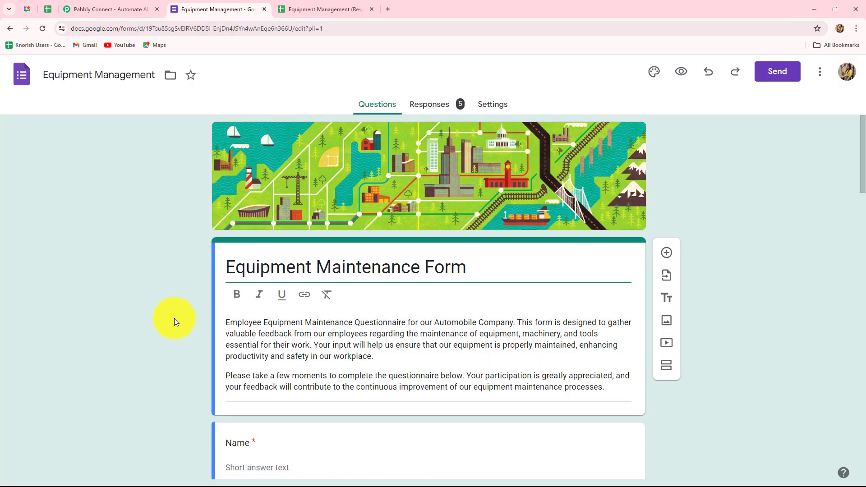
pyautogui.scroll(-6, 169, 327)
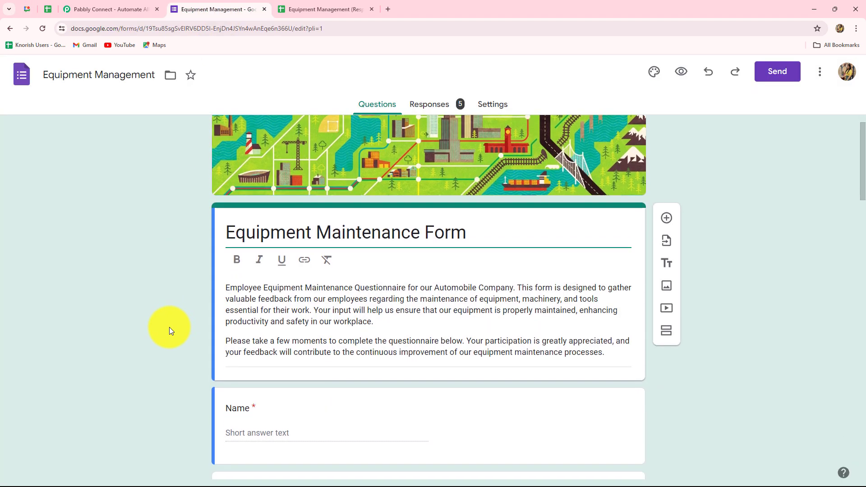
pyautogui.scroll(5, 169, 327)
pyautogui.scroll(1, 170, 327)
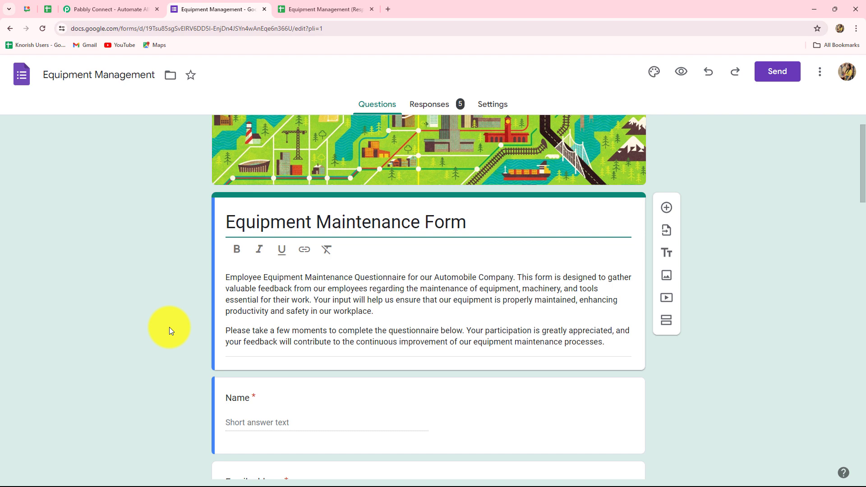
pyautogui.scroll(-5, 169, 327)
pyautogui.scroll(2, 169, 326)
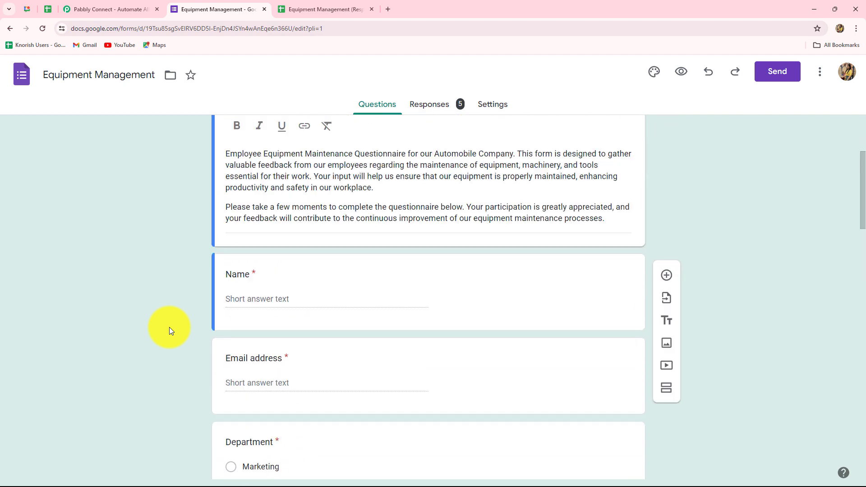
pyautogui.scroll(3, 169, 326)
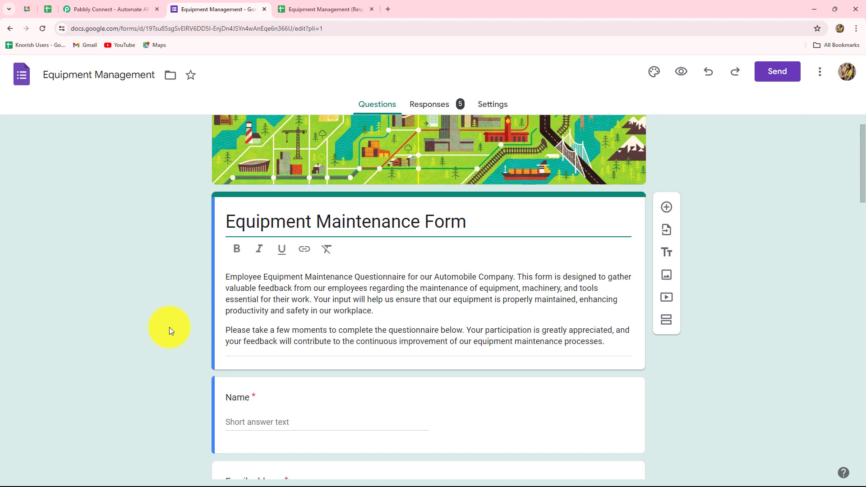
pyautogui.scroll(-5, 169, 327)
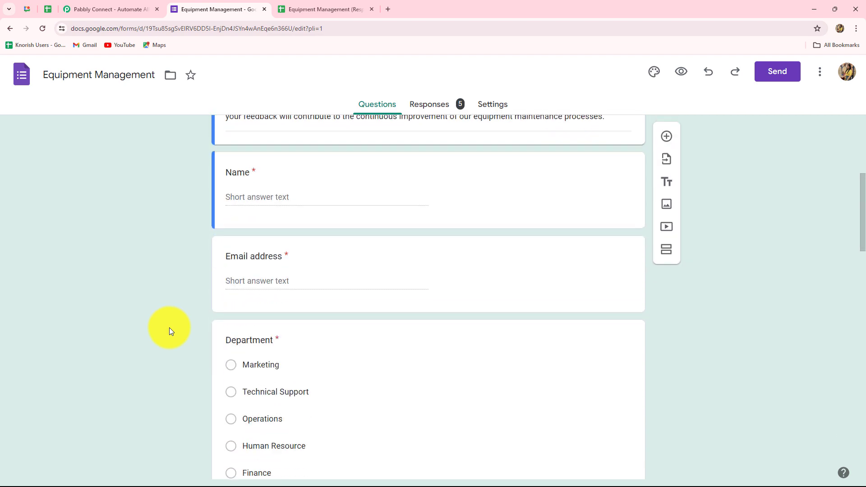
# Step: On the Pabbly Connect site, close the spring sale popup and sign in to the Pabbly account
pyautogui.click(99, 10)
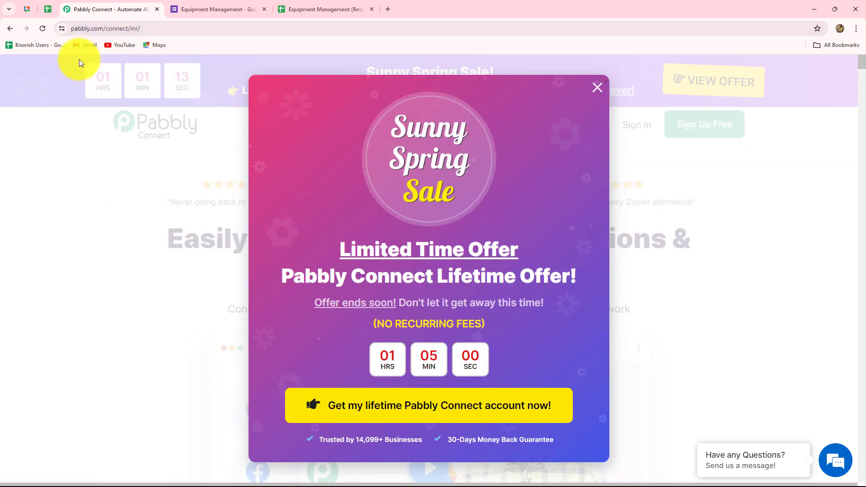
pyautogui.click(595, 88)
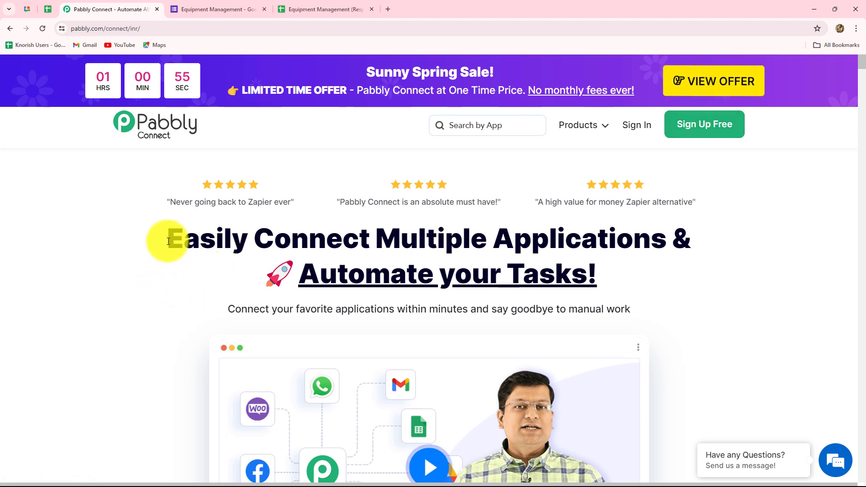
pyautogui.moveTo(164, 241); pyautogui.dragTo(648, 289)
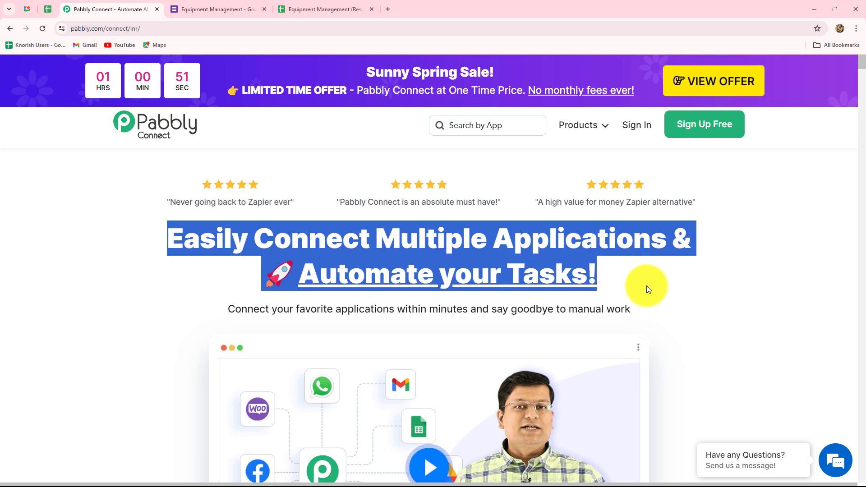
pyautogui.click(641, 129)
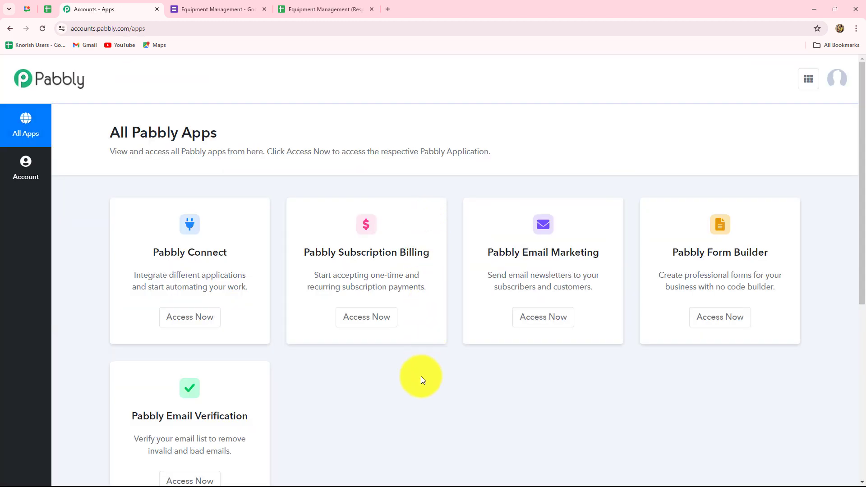
# Step: Open Pabbly Connect from All Pabbly Apps, reaching the dashboard with 129885 tasks remaining
pyautogui.scroll(-2, 420, 376)
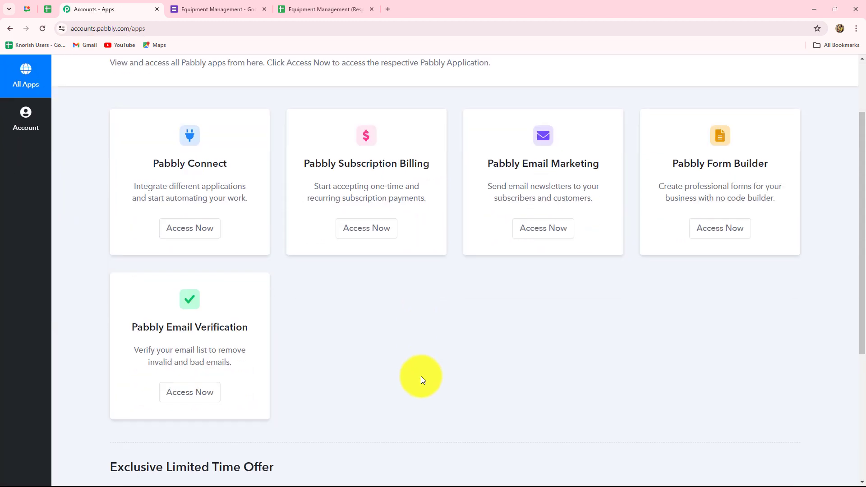
pyautogui.scroll(2, 420, 376)
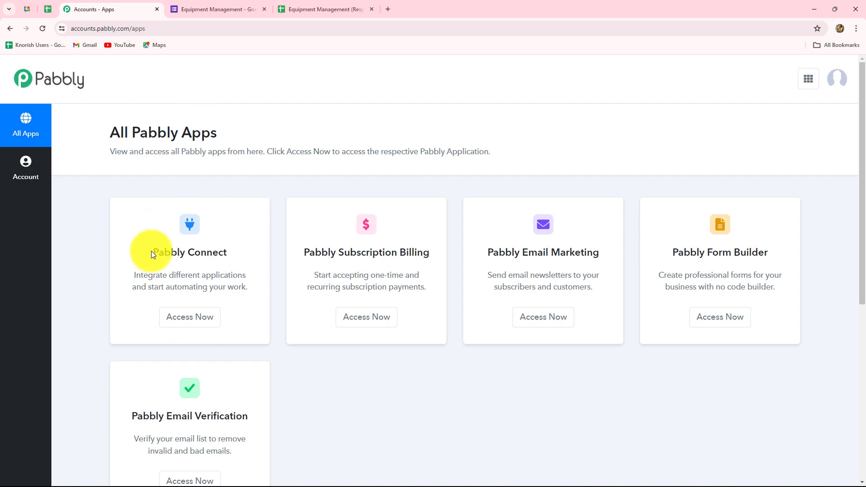
pyautogui.moveTo(149, 250); pyautogui.dragTo(227, 269)
pyautogui.click(183, 322)
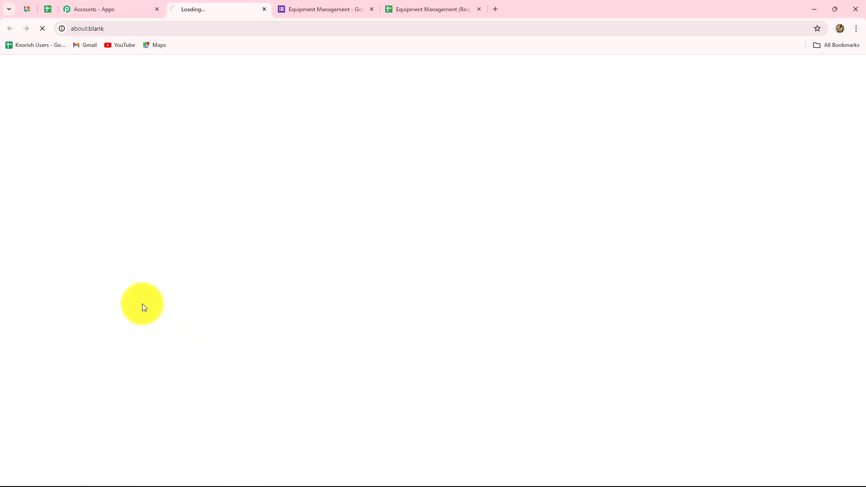
pyautogui.scroll(-2, 396, 408)
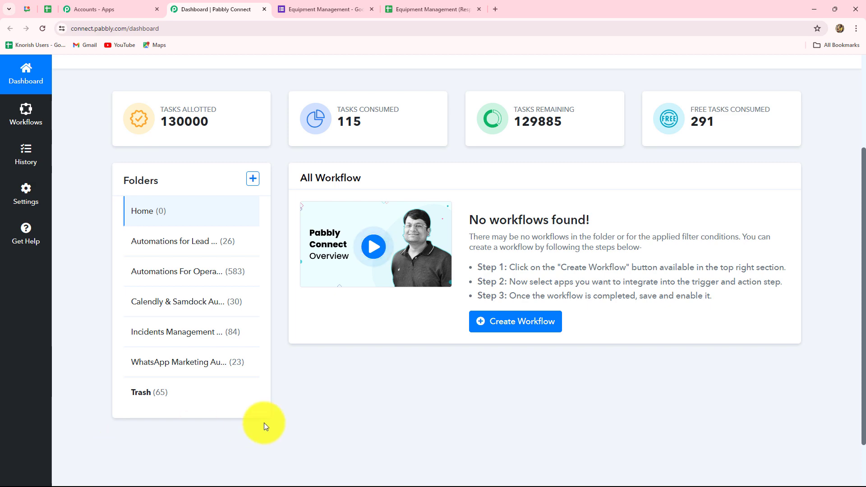
pyautogui.scroll(3, 282, 407)
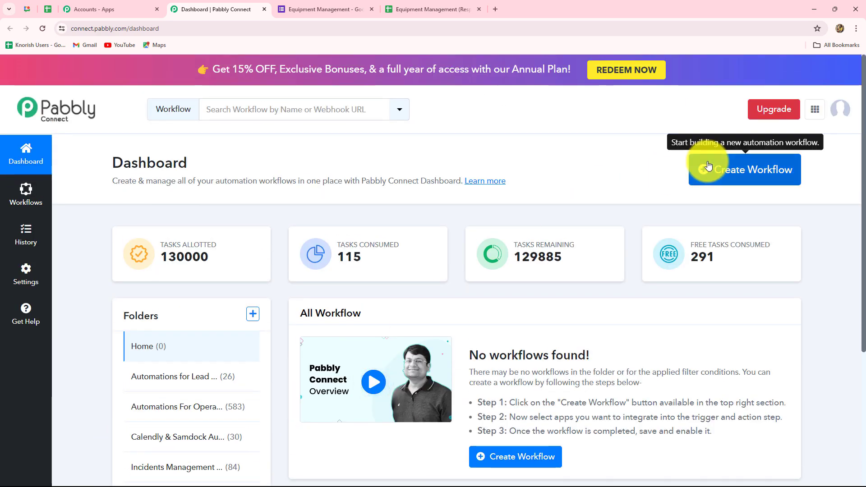
# Step: Create a workflow named 'Automate Maintenance Logs with Pabbly Connect' in the Automations For Operations folder
pyautogui.click(721, 170)
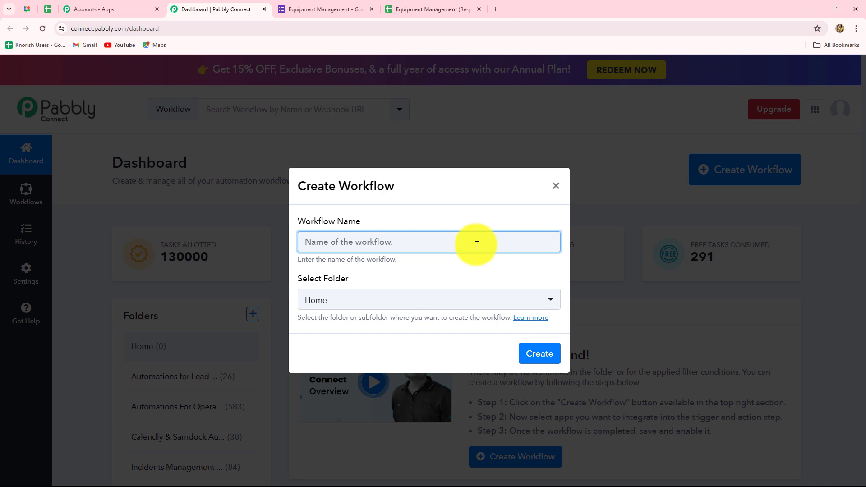
pyautogui.write('Automate Maintenance Logs with Pabbly Connect')
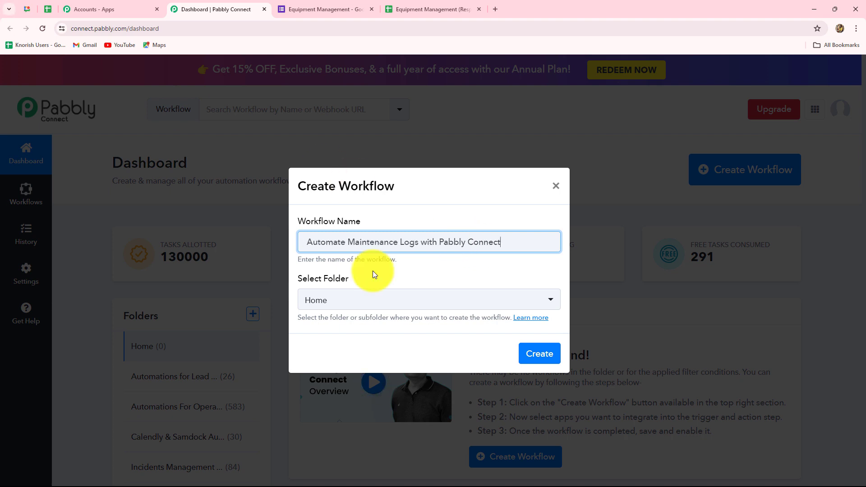
pyautogui.click(365, 302)
pyautogui.click(366, 301)
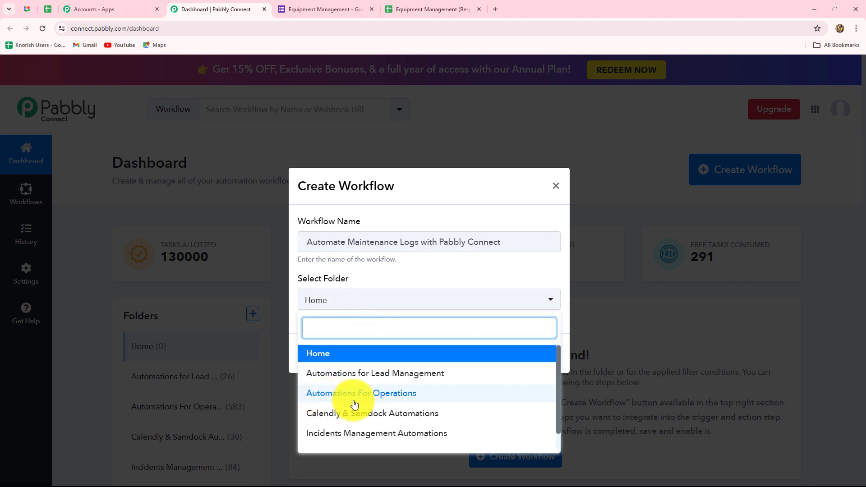
pyautogui.click(381, 395)
pyautogui.click(552, 363)
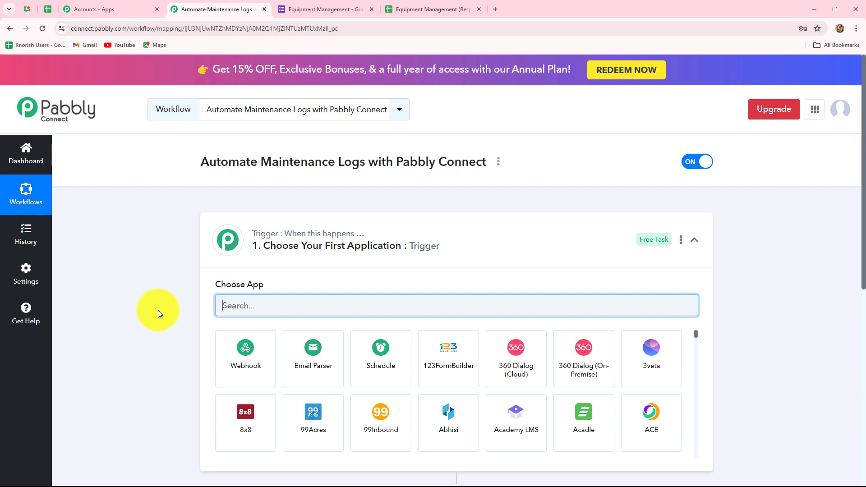
pyautogui.scroll(-2, 158, 310)
pyautogui.scroll(-1, 144, 303)
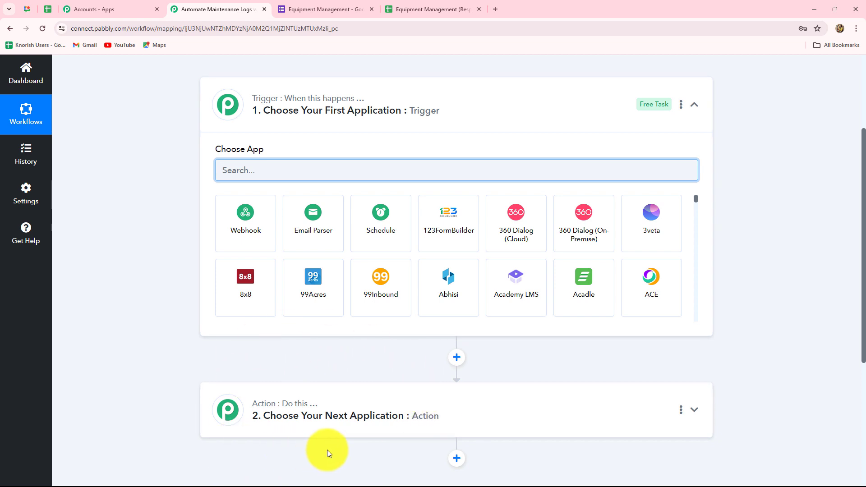
# Step: Search 'Goo', choose Google Forms as the trigger app, and select the New Response Received event
pyautogui.click(238, 172)
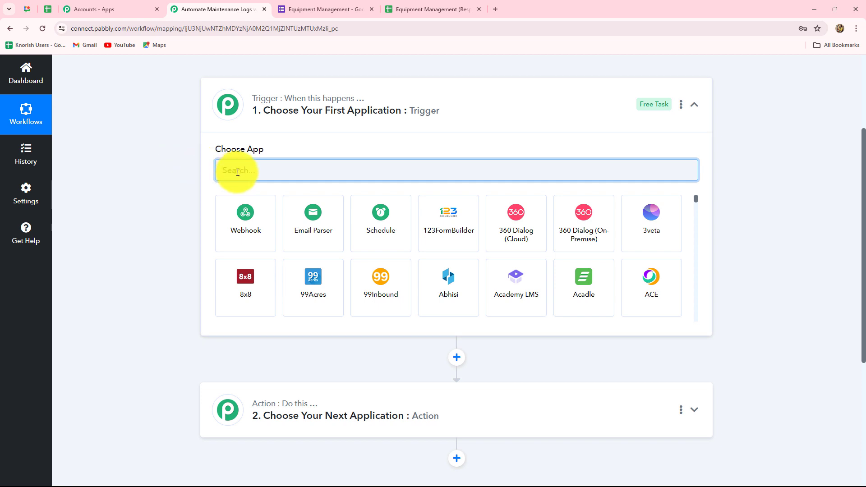
pyautogui.write('Goo')
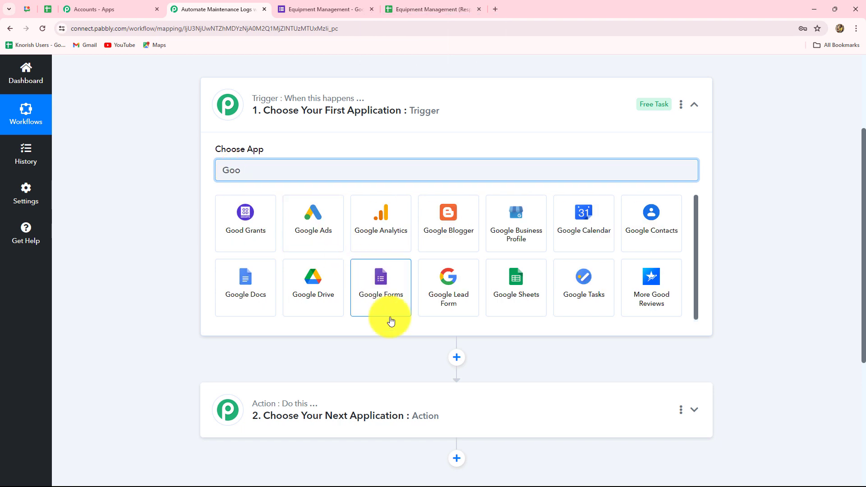
pyautogui.click(391, 310)
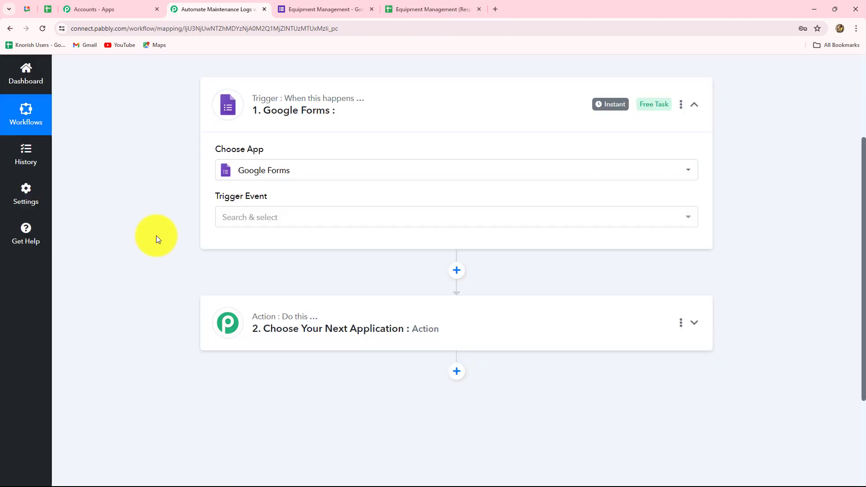
pyautogui.click(228, 212)
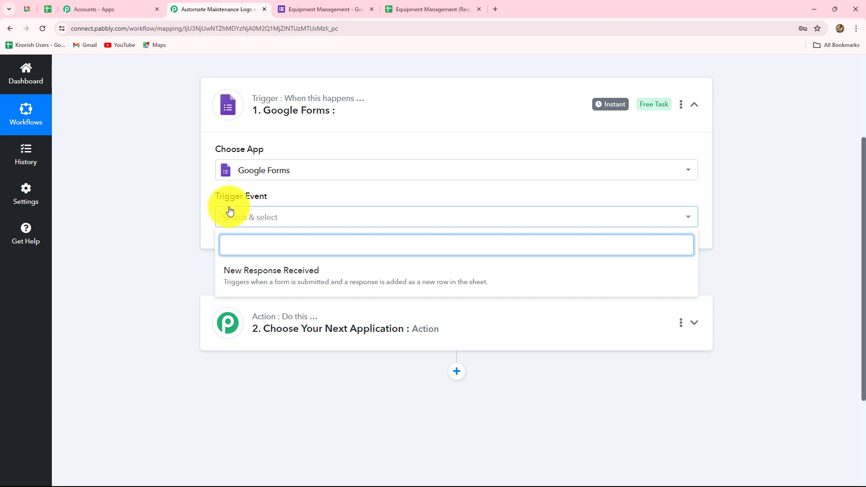
pyautogui.click(251, 270)
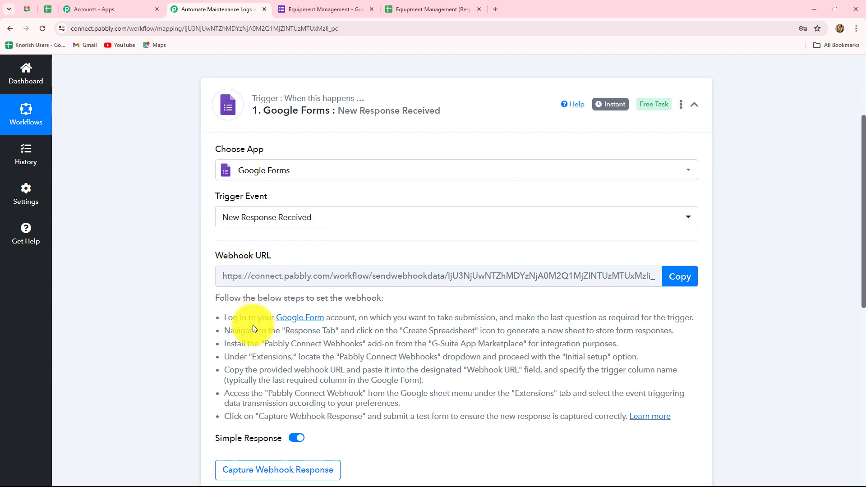
# Step: Copy the Google Forms trigger's webhook URL and return to the Equipment Maintenance Form
pyautogui.scroll(-2, 253, 326)
pyautogui.moveTo(224, 226); pyautogui.dragTo(241, 241)
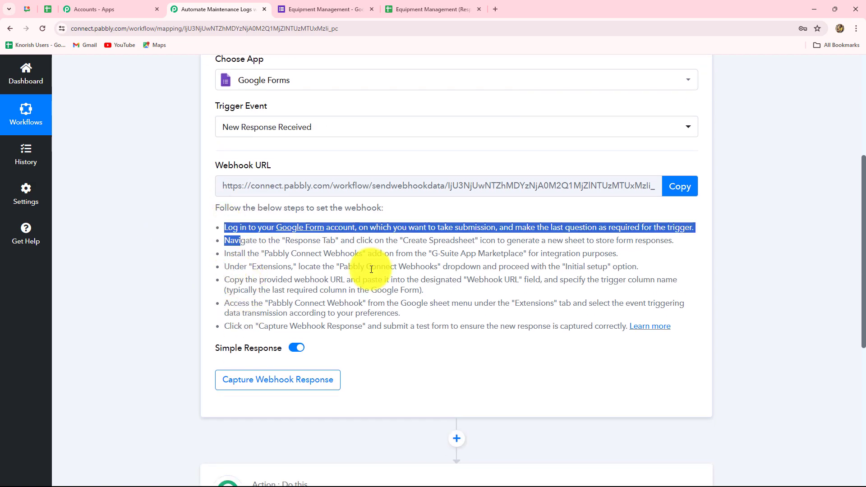
pyautogui.moveTo(371, 270); pyautogui.dragTo(541, 374)
pyautogui.click(499, 357)
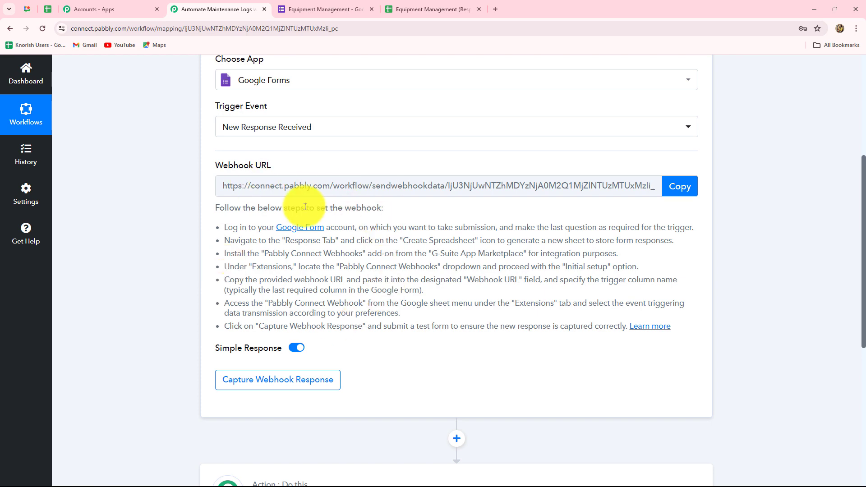
pyautogui.scroll(3, 340, 300)
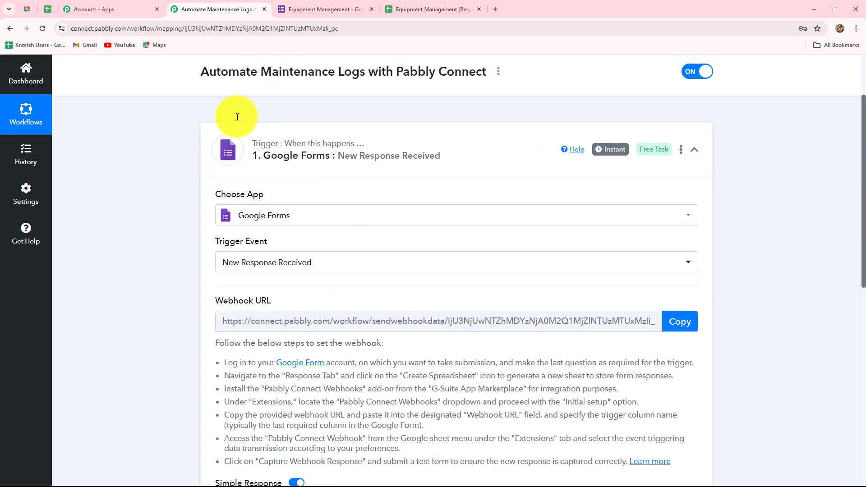
pyautogui.scroll(-2, 183, 338)
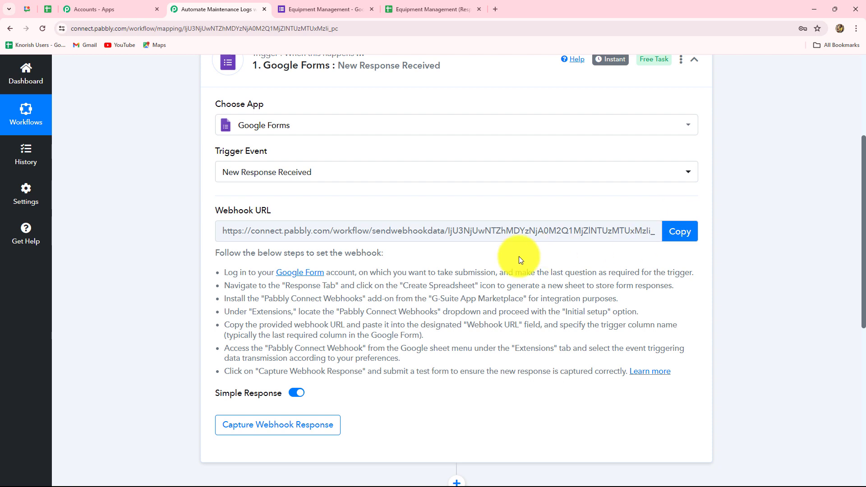
pyautogui.click(679, 231)
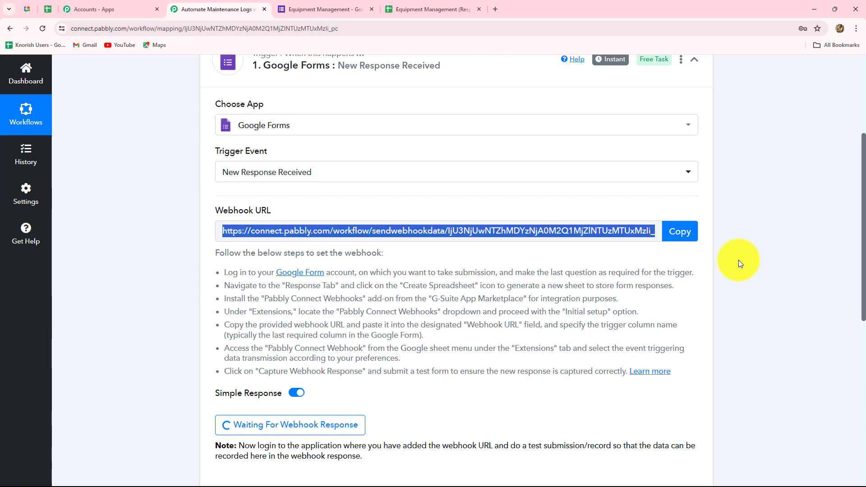
pyautogui.click(296, 10)
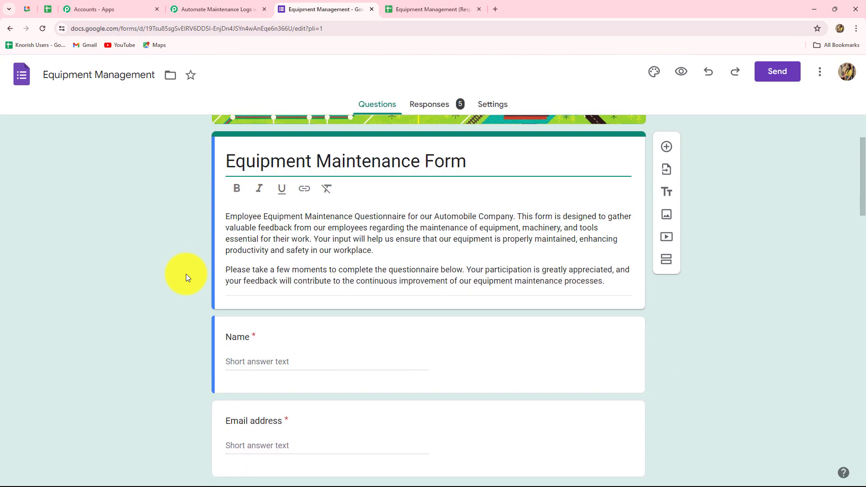
# Step: Scroll the Equipment Maintenance Form from Name and Email address down to the final Yes/No maintenance policies question
pyautogui.scroll(-7, 186, 274)
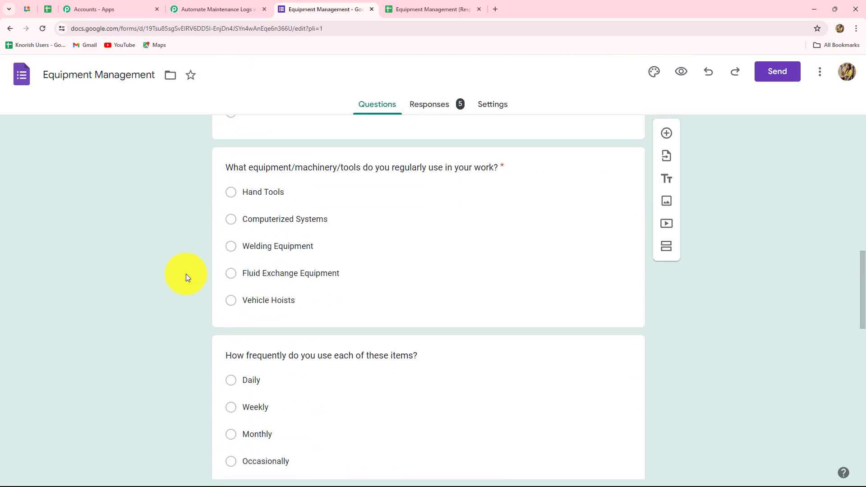
pyautogui.scroll(3, 186, 275)
pyautogui.scroll(10, 186, 275)
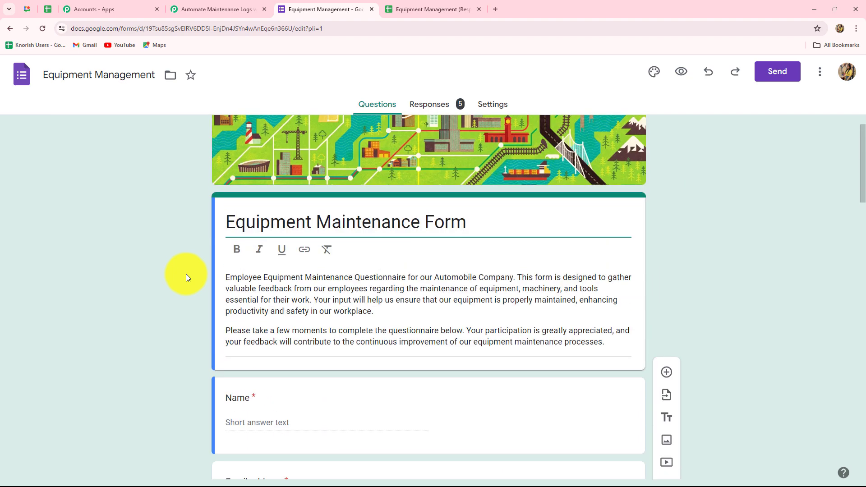
pyautogui.scroll(-2, 186, 275)
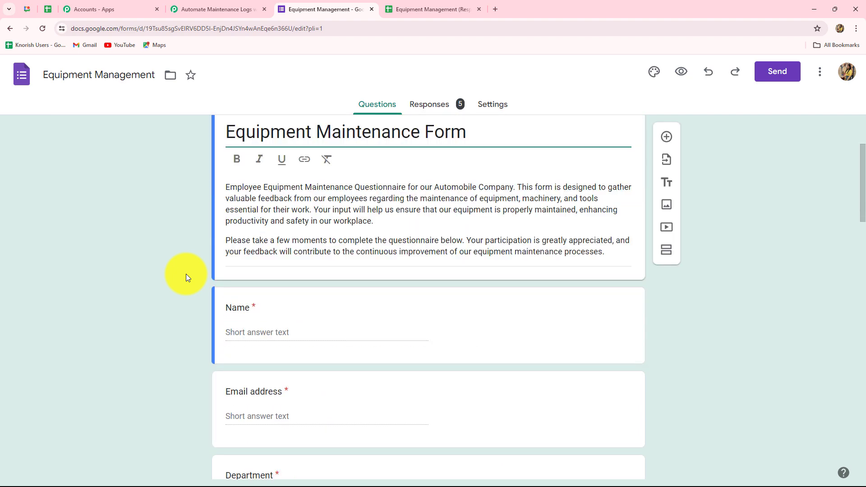
pyautogui.scroll(-9, 186, 274)
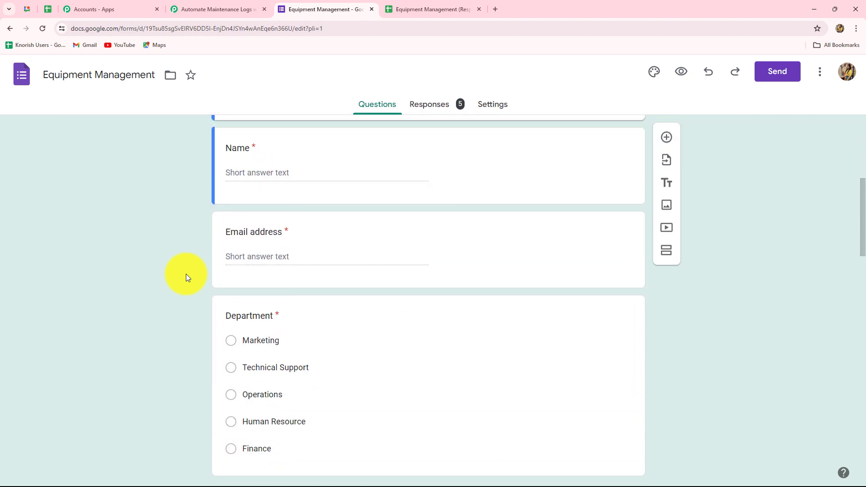
pyautogui.scroll(4, 320, 289)
pyautogui.scroll(-4, 320, 288)
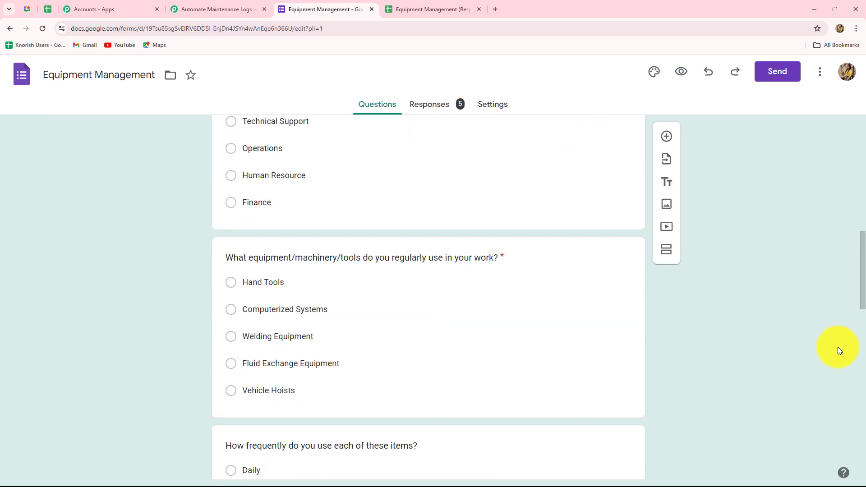
pyautogui.scroll(-4, 838, 350)
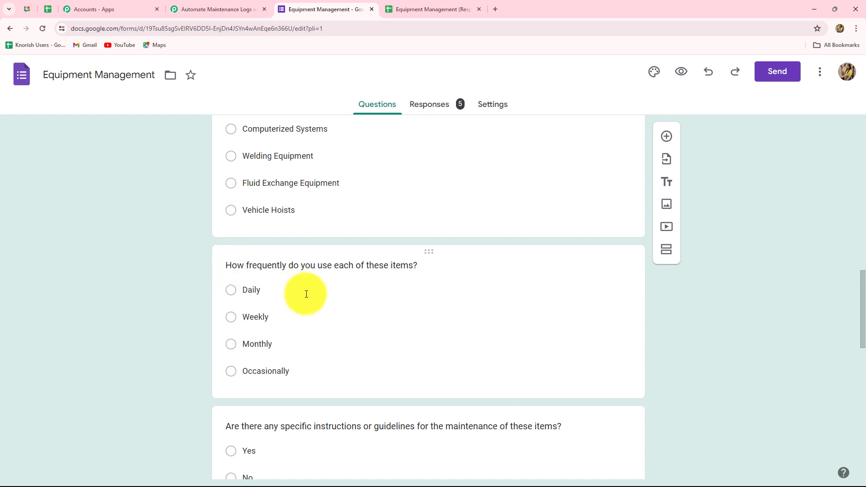
pyautogui.scroll(-2, 354, 299)
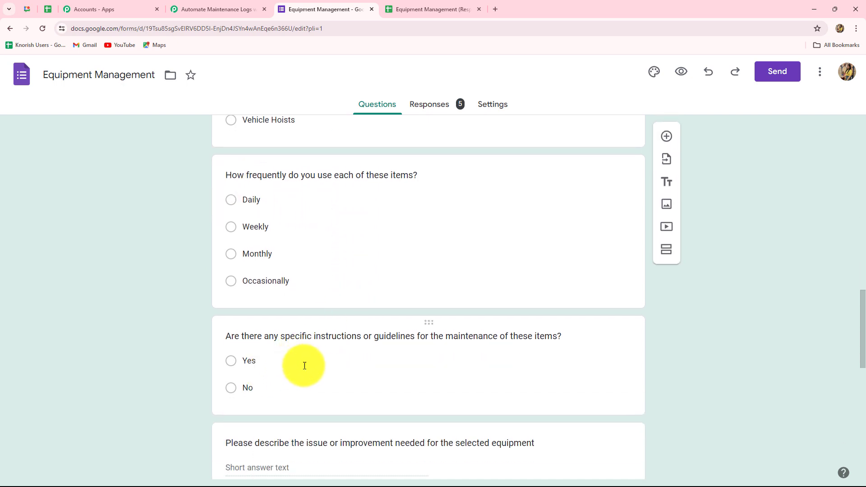
pyautogui.scroll(-2, 305, 368)
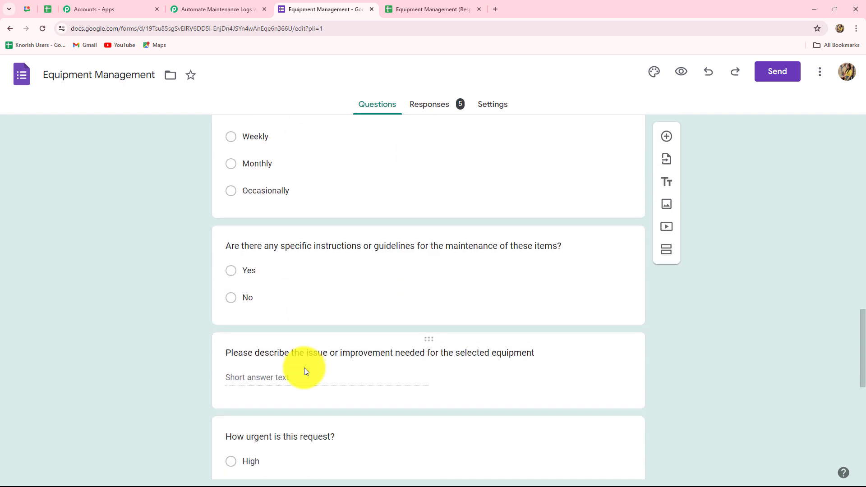
pyautogui.scroll(-4, 500, 387)
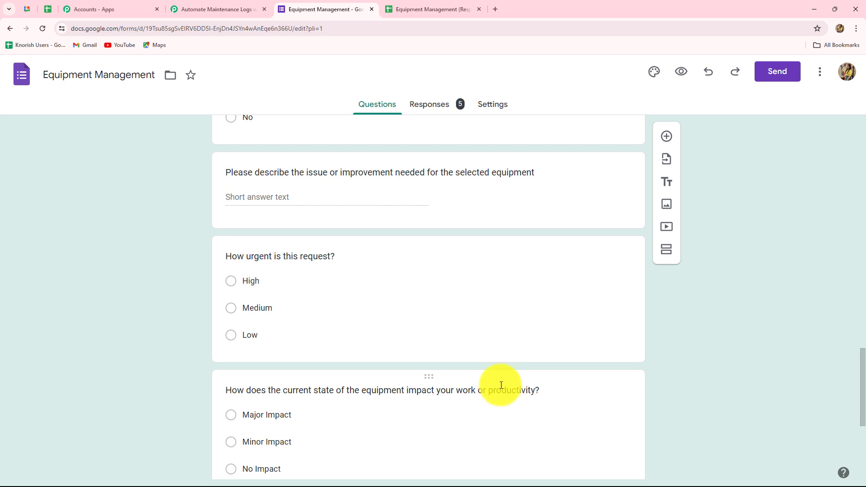
pyautogui.scroll(-5, 491, 402)
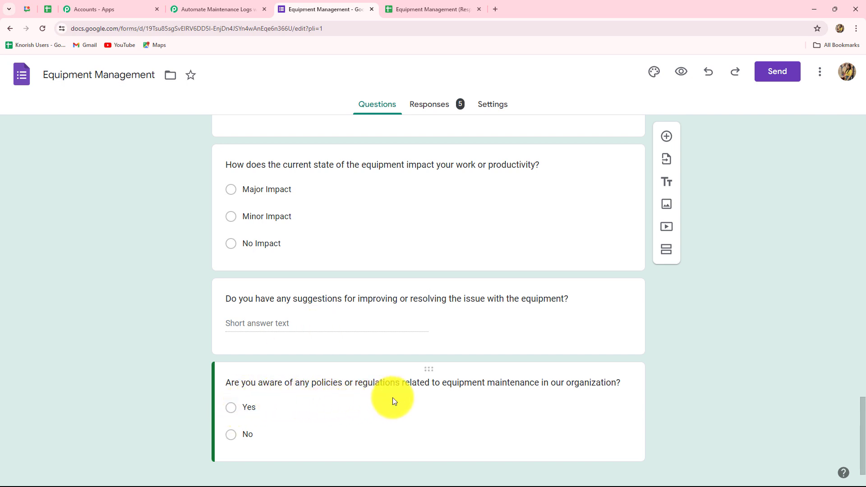
pyautogui.scroll(-1, 393, 397)
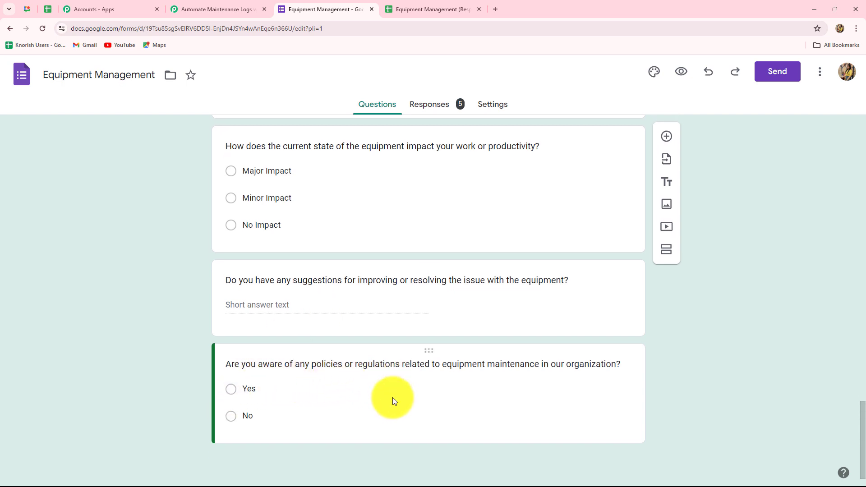
pyautogui.scroll(8, 393, 397)
pyautogui.scroll(6, 392, 397)
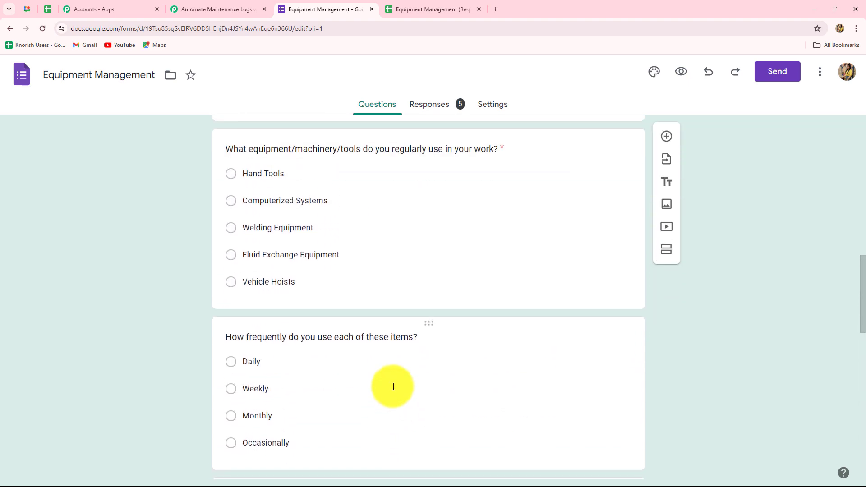
pyautogui.scroll(5, 393, 386)
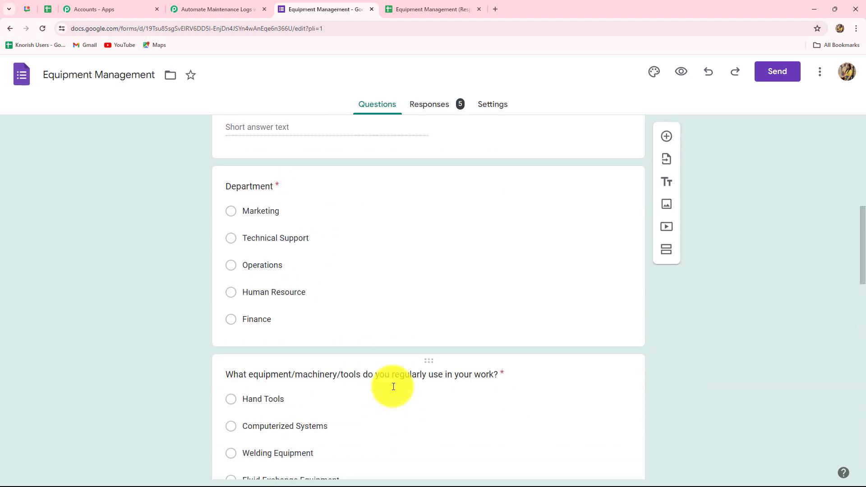
pyautogui.scroll(6, 394, 386)
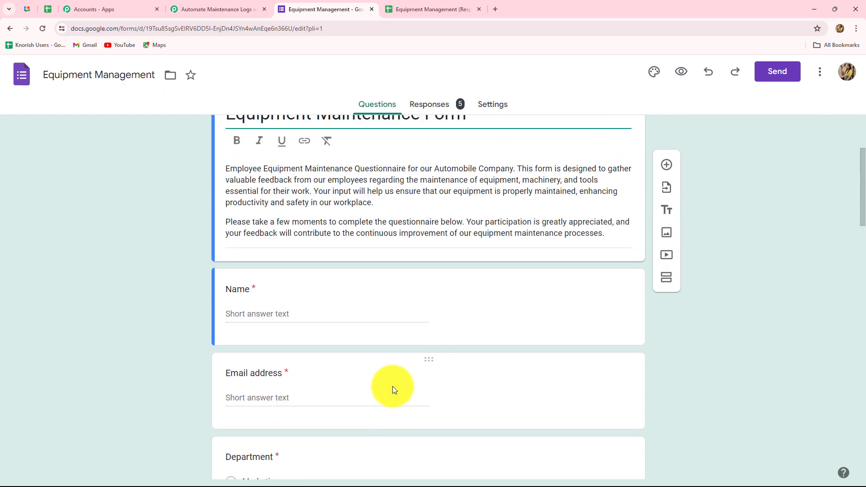
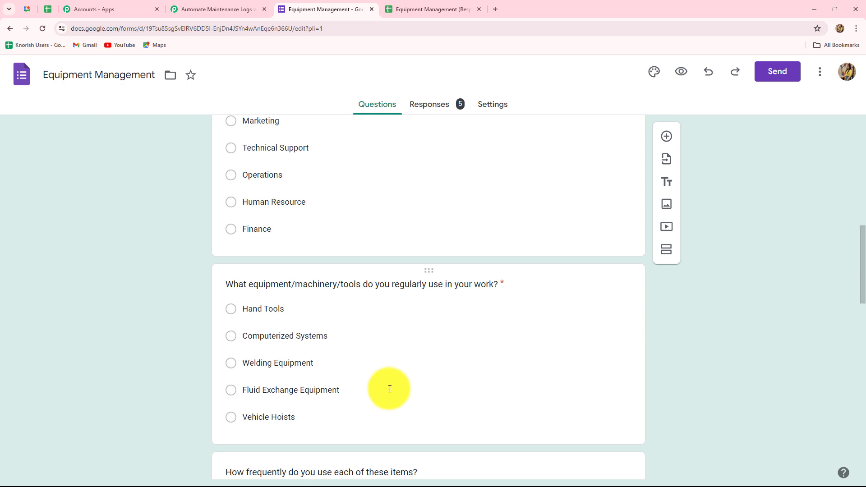
# Step: Review the form's 5-response summary and open the Equipment Management (Responses) spreadsheet
pyautogui.click(424, 105)
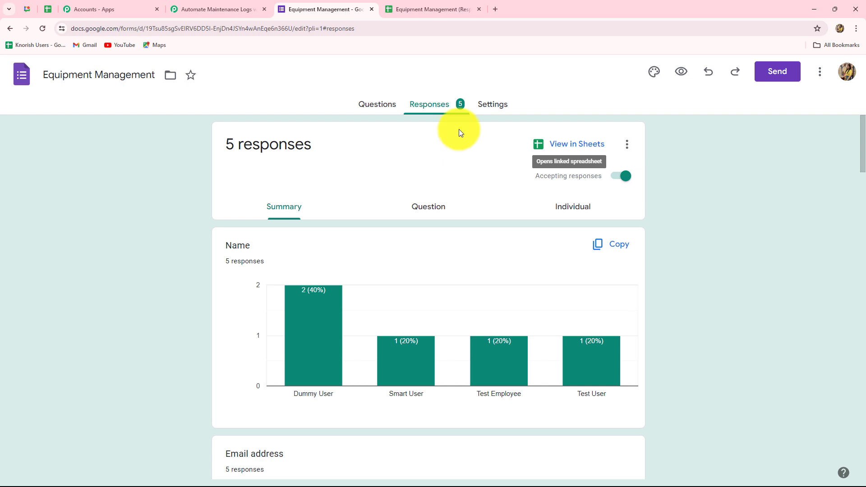
pyautogui.click(410, 8)
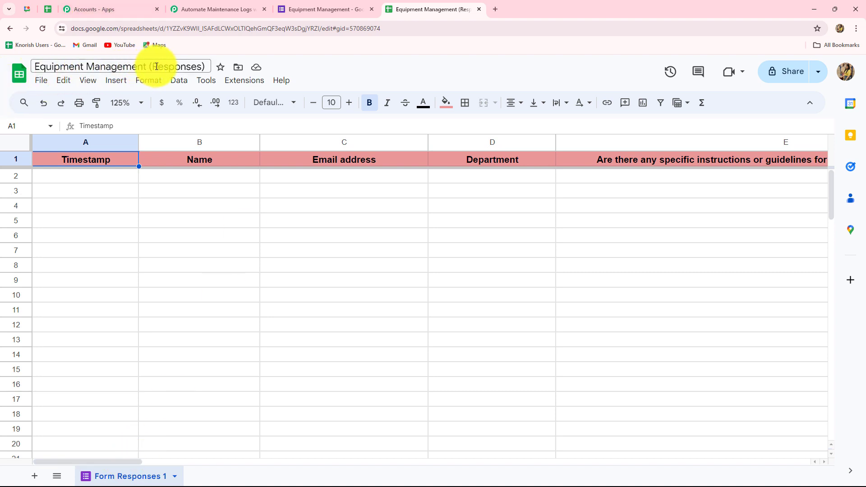
# Step: Scroll across all question columns of Form Responses 1, then go back to the form
pyautogui.moveTo(66, 461); pyautogui.dragTo(55, 481)
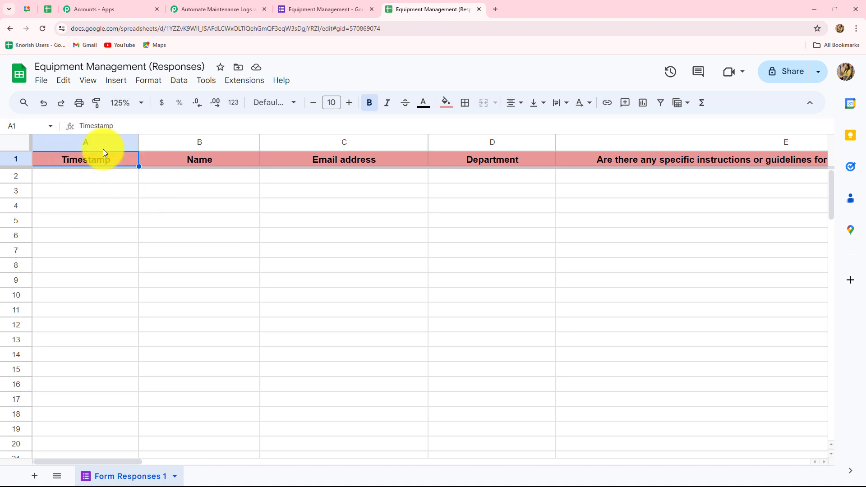
pyautogui.moveTo(128, 463); pyautogui.dragTo(61, 467)
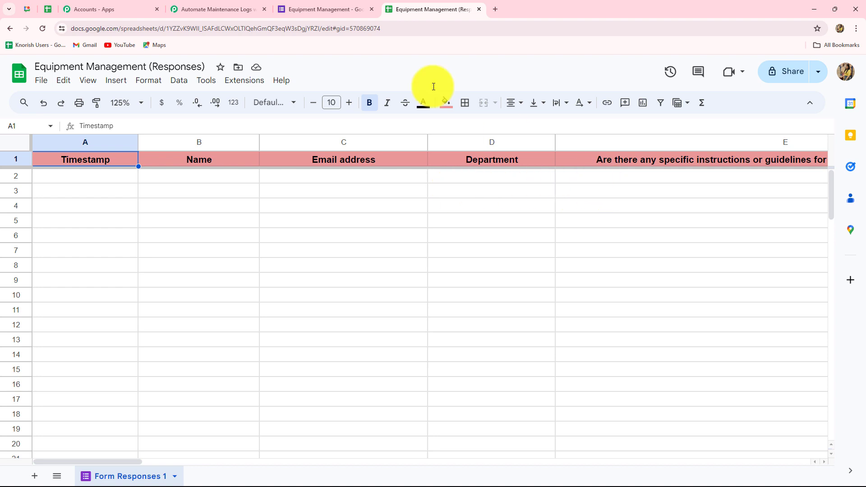
pyautogui.click(303, 11)
# Step: Copy the form's shortened share link and load the live form in a new tab
pyautogui.click(779, 74)
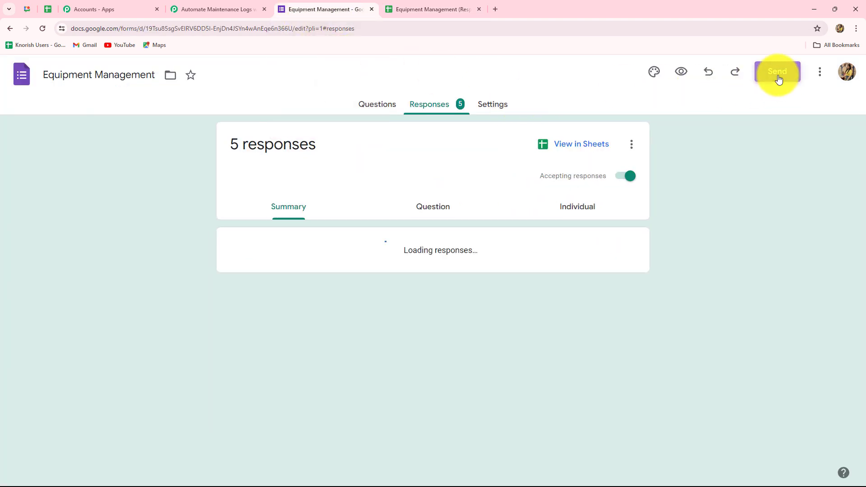
pyautogui.click(387, 179)
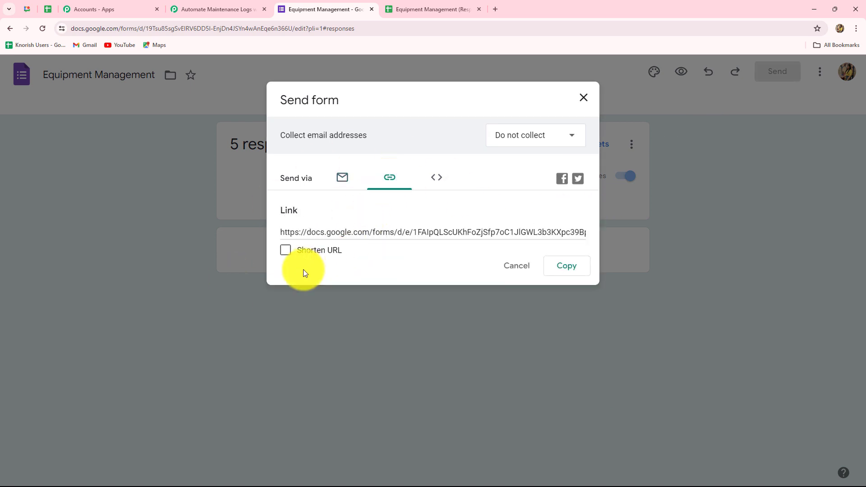
pyautogui.click(286, 250)
pyautogui.click(564, 266)
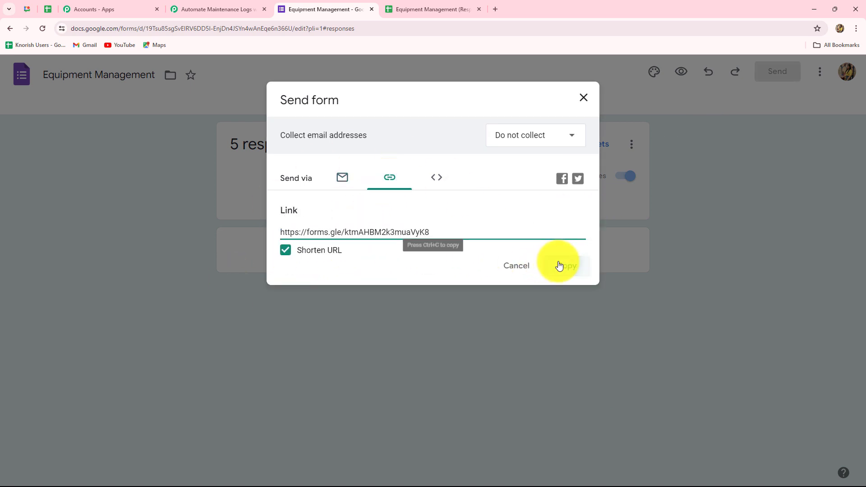
pyautogui.click(495, 11)
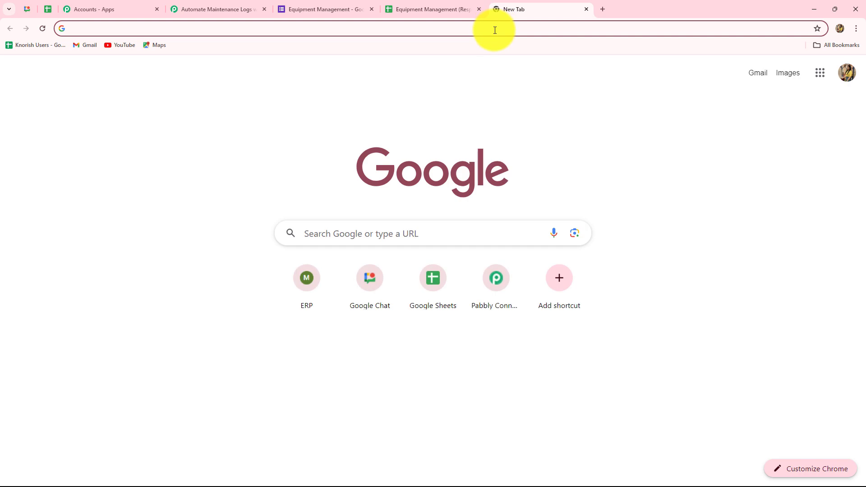
pyautogui.hotkey('ctrl', 'v')
pyautogui.press('Return')
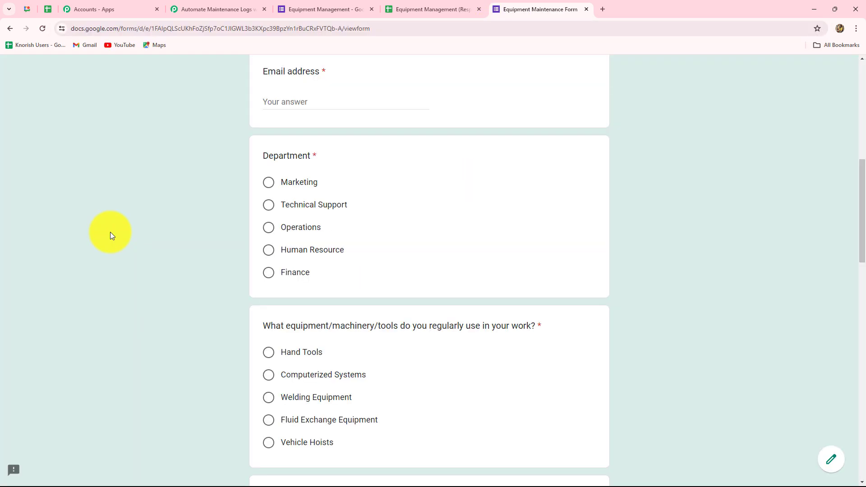
# Step: Fill in the name 'Smart Employee' and the suggested email address
pyautogui.scroll(-7, 112, 236)
pyautogui.scroll(3, 113, 236)
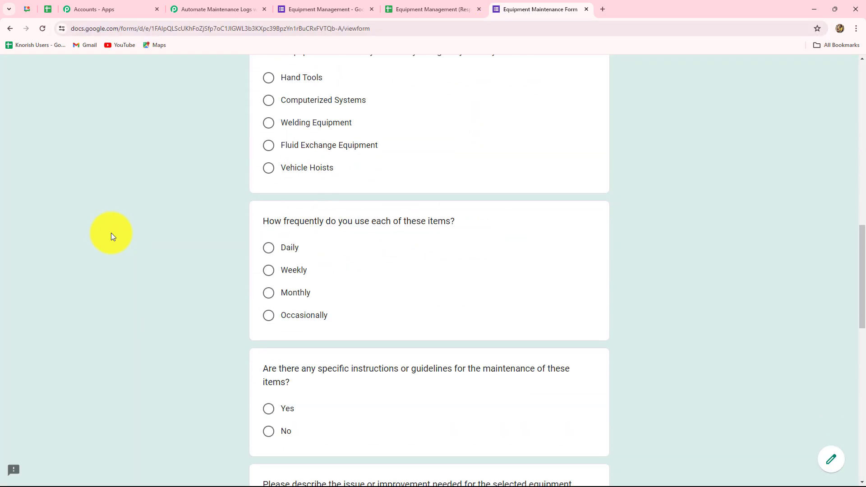
pyautogui.scroll(2, 112, 236)
pyautogui.scroll(4, 112, 233)
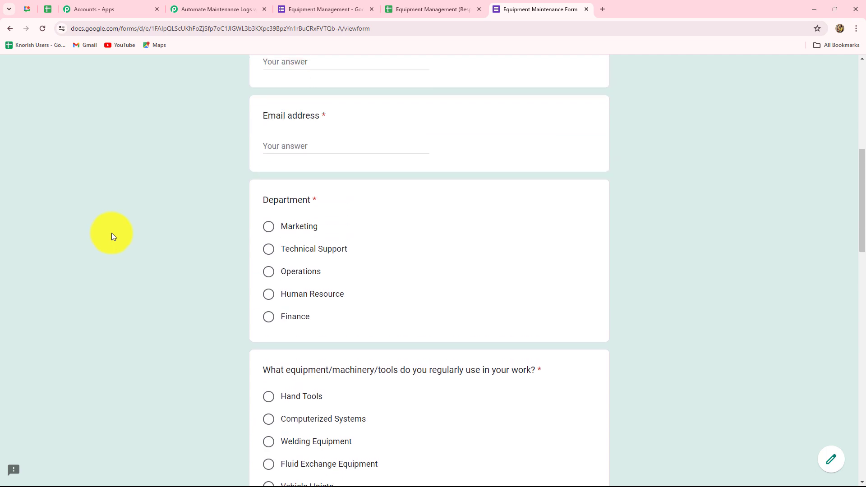
pyautogui.click(271, 103)
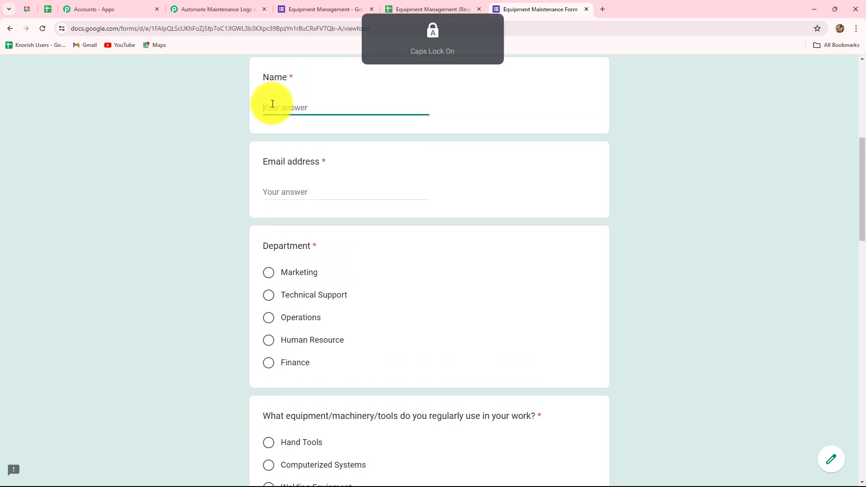
pyautogui.write('Smart Employee')
pyautogui.click(305, 193)
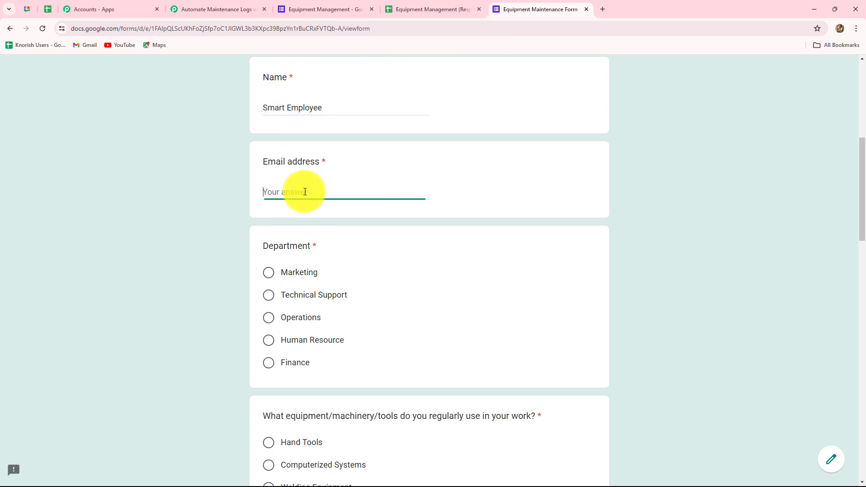
pyautogui.write('smar')
pyautogui.click(303, 223)
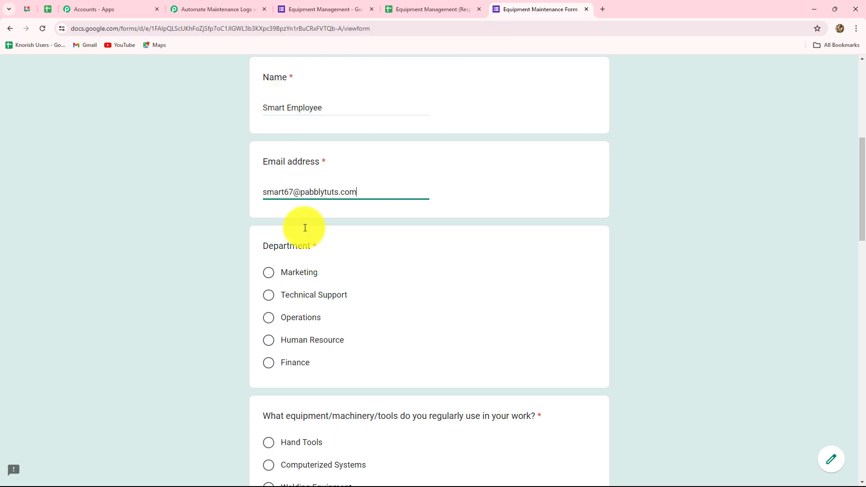
# Step: Choose Operations, Computerized Systems, Daily usage, and Yes for maintenance guidelines
pyautogui.scroll(-2, 280, 191)
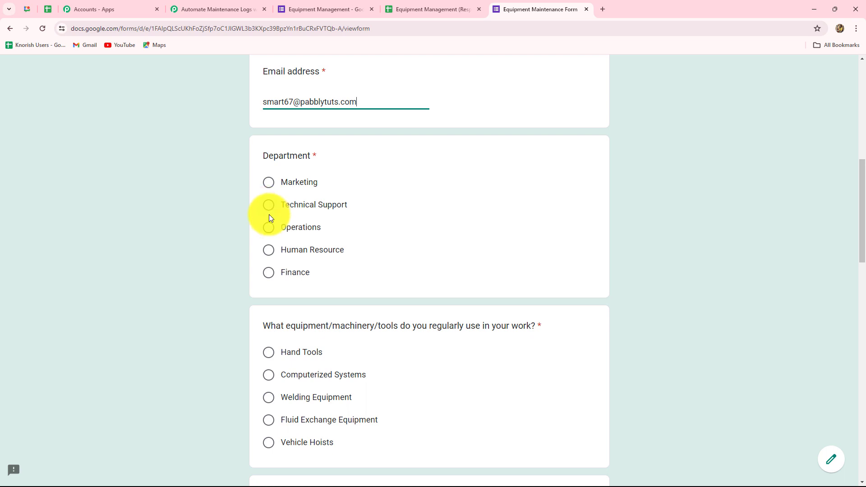
pyautogui.click(271, 228)
pyautogui.scroll(-3, 299, 268)
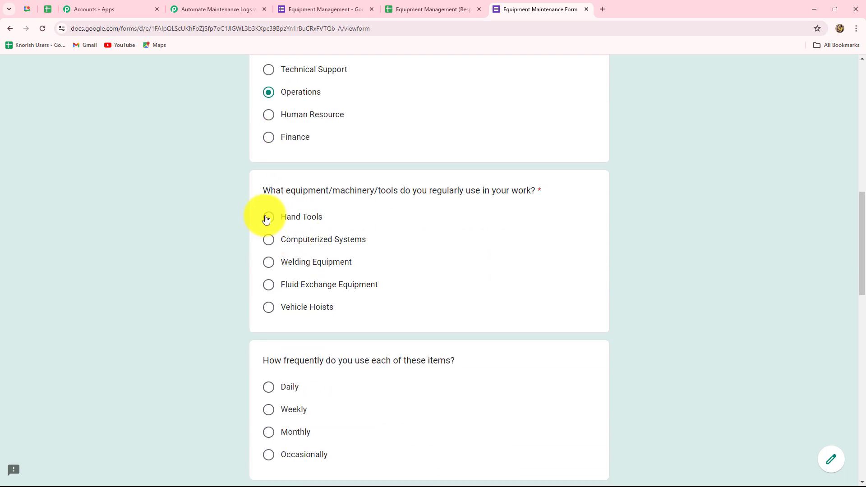
pyautogui.click(273, 244)
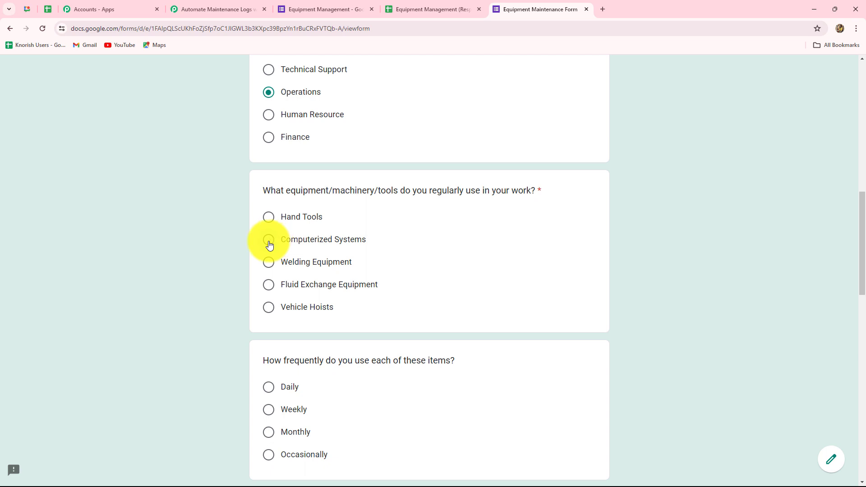
pyautogui.scroll(-4, 342, 353)
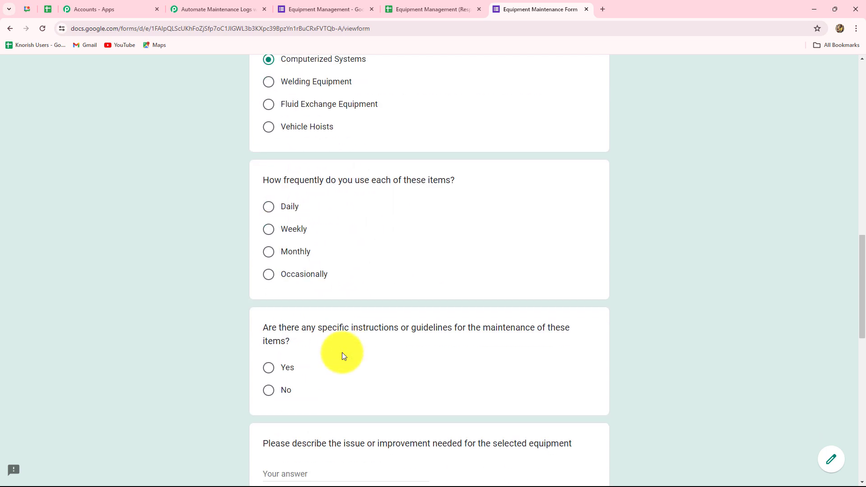
pyautogui.click(269, 208)
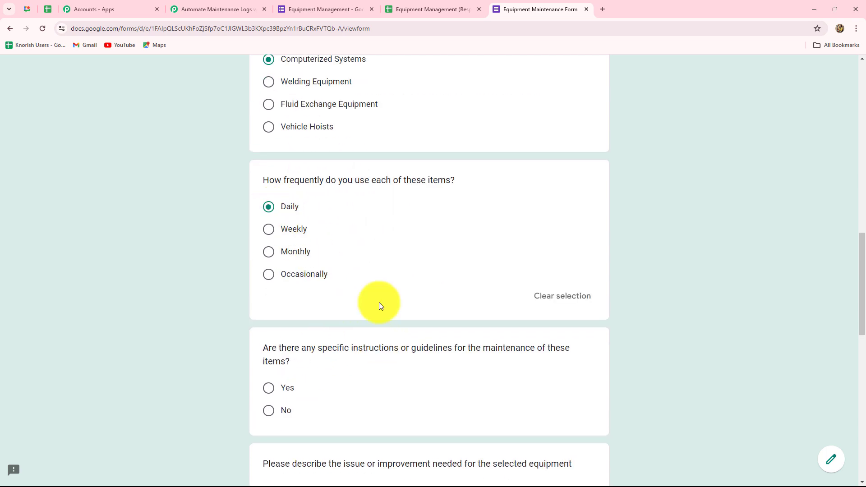
pyautogui.scroll(-3, 346, 338)
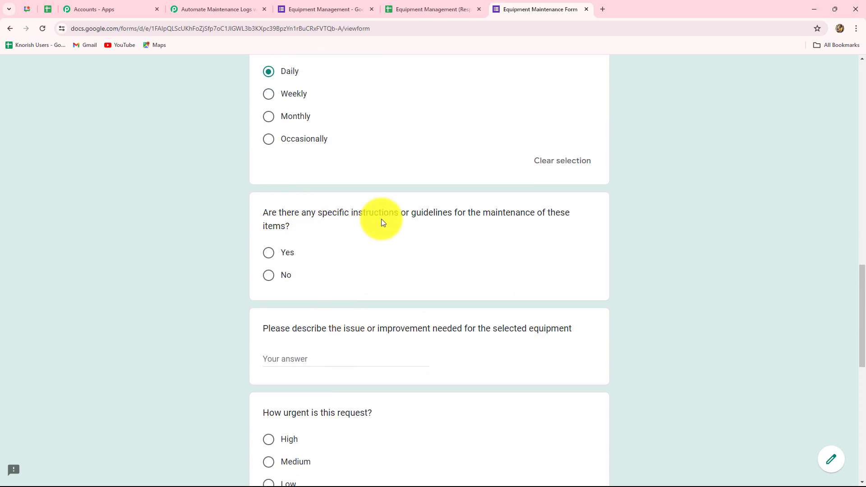
pyautogui.click(269, 253)
# Step: Paste the issue description into its answer field
pyautogui.scroll(-3, 334, 316)
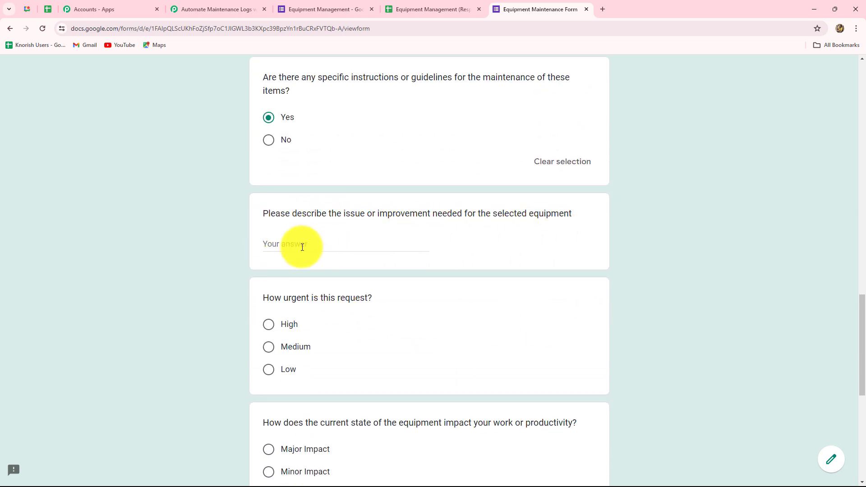
pyautogui.click(276, 244)
pyautogui.hotkey('ctrl', 'v')
pyautogui.click(232, 265)
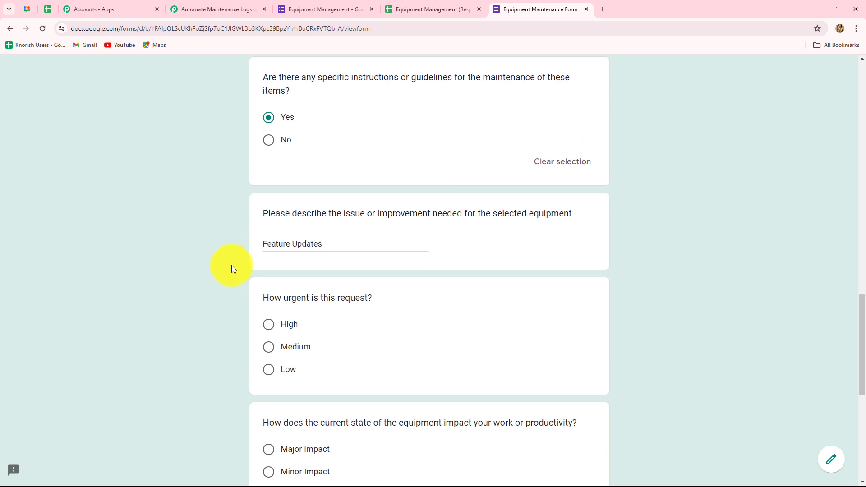
pyautogui.scroll(-4, 325, 334)
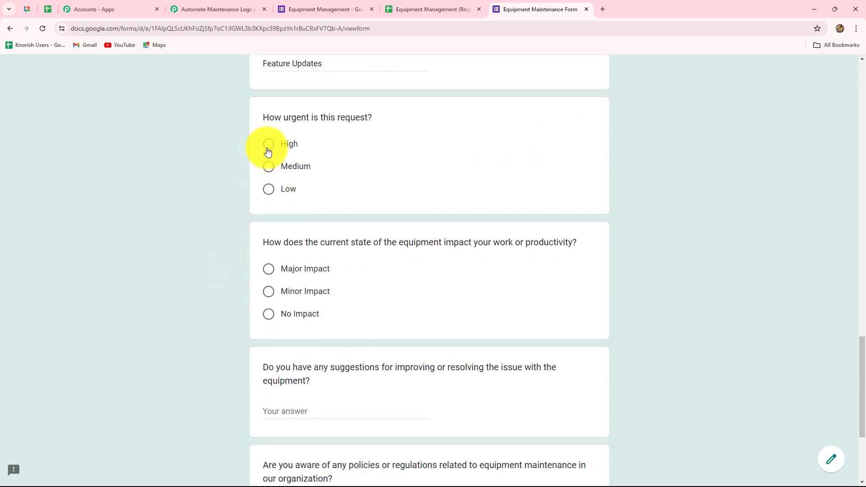
# Step: Mark High urgency and Major Impact, paste the suggestion, answer Yes, and submit
pyautogui.click(268, 149)
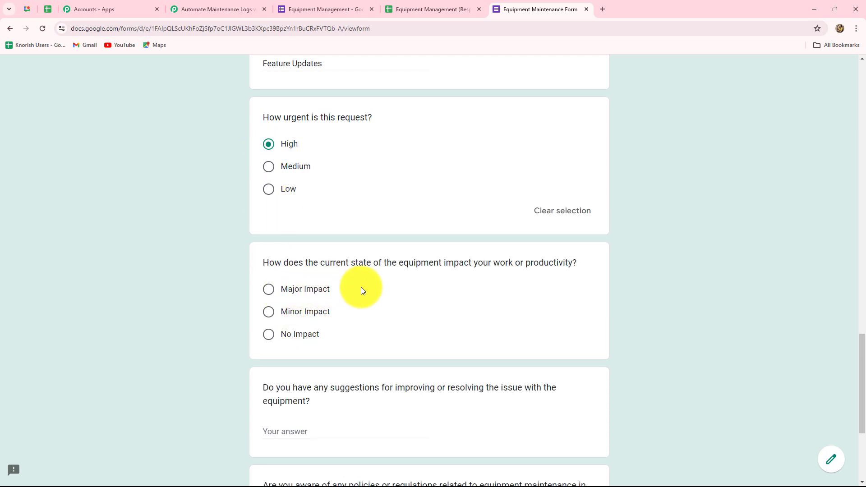
pyautogui.click(270, 293)
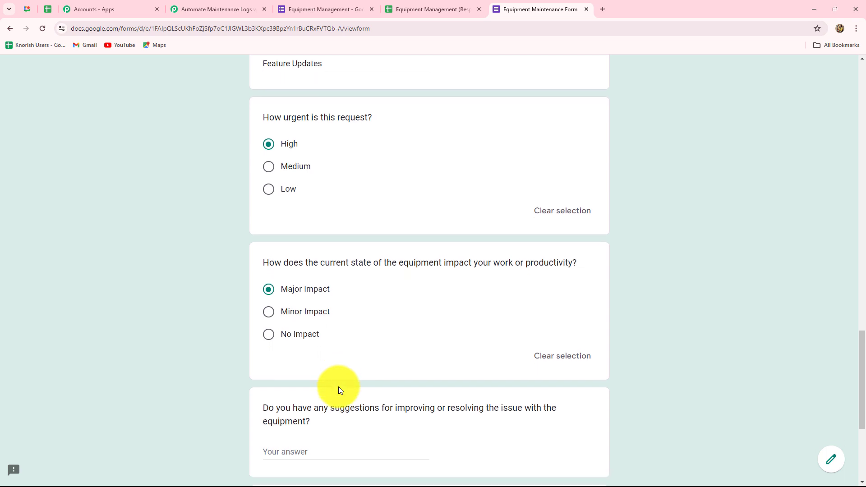
pyautogui.scroll(-3, 333, 388)
pyautogui.click(276, 287)
pyautogui.hotkey('ctrl', 'v')
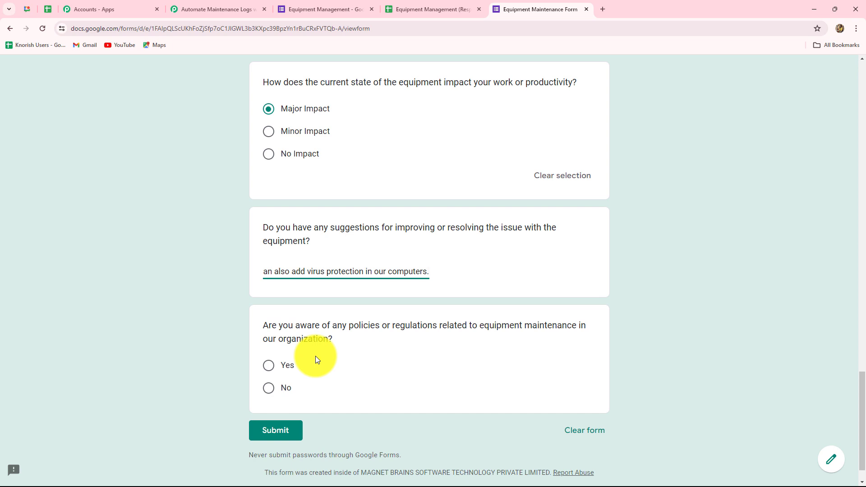
pyautogui.click(269, 365)
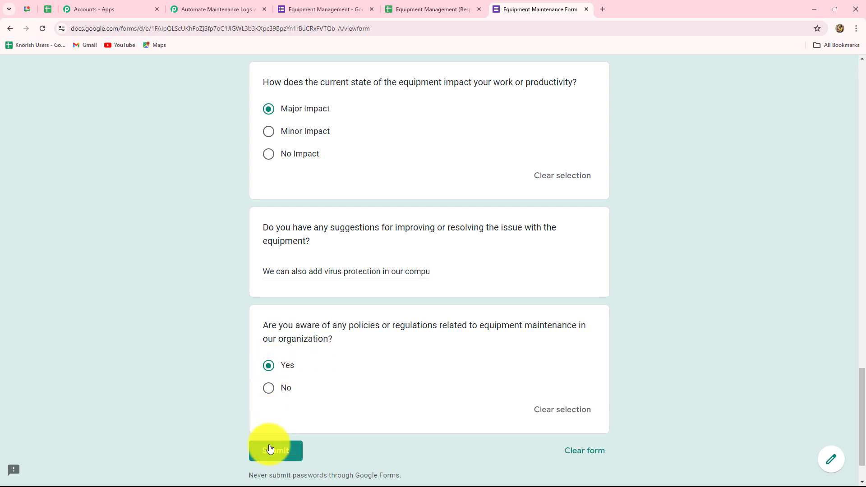
pyautogui.click(270, 447)
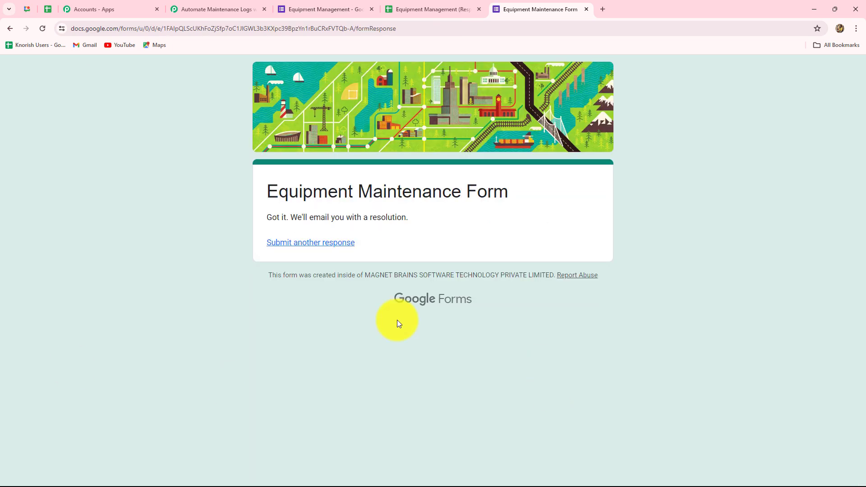
# Step: Check row 2 of Form Responses 1 for the new Operations, Daily, High-urgency response
pyautogui.click(403, 8)
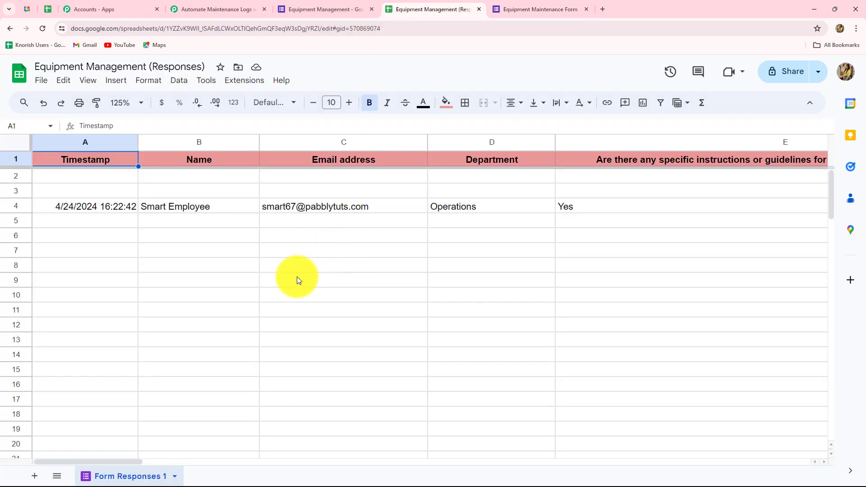
pyautogui.hscroll(15, 608, 447)
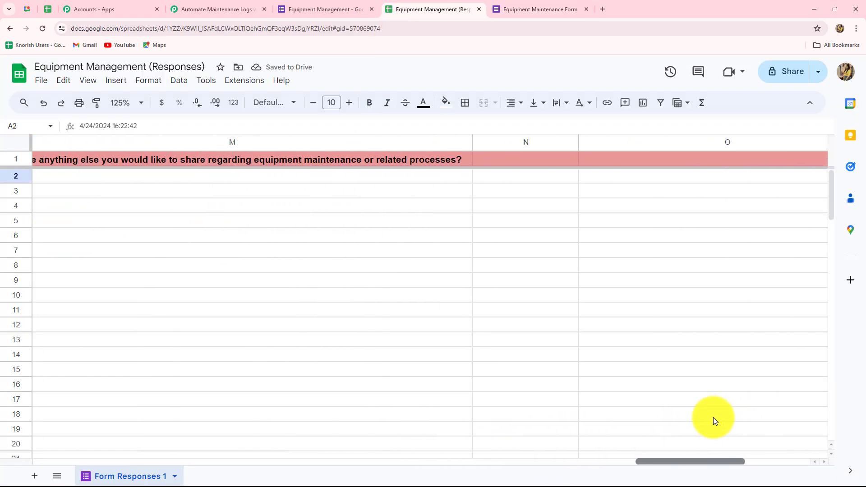
pyautogui.hotkey('shift', 'space')
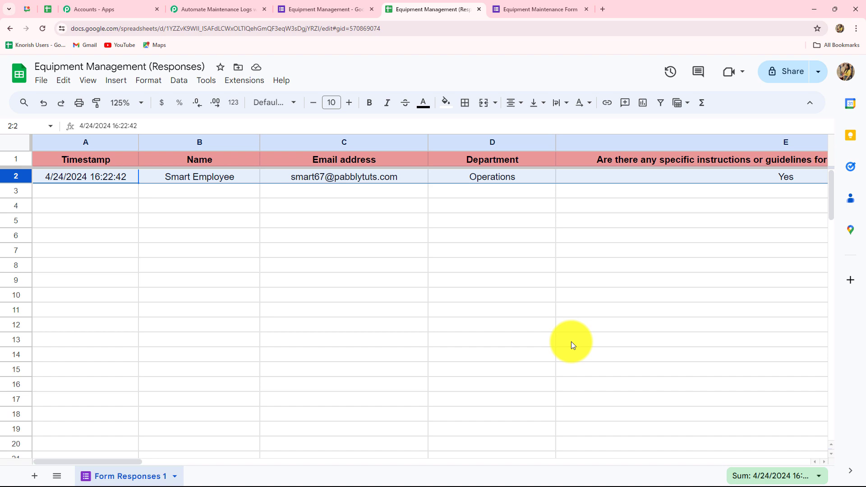
pyautogui.click(571, 342)
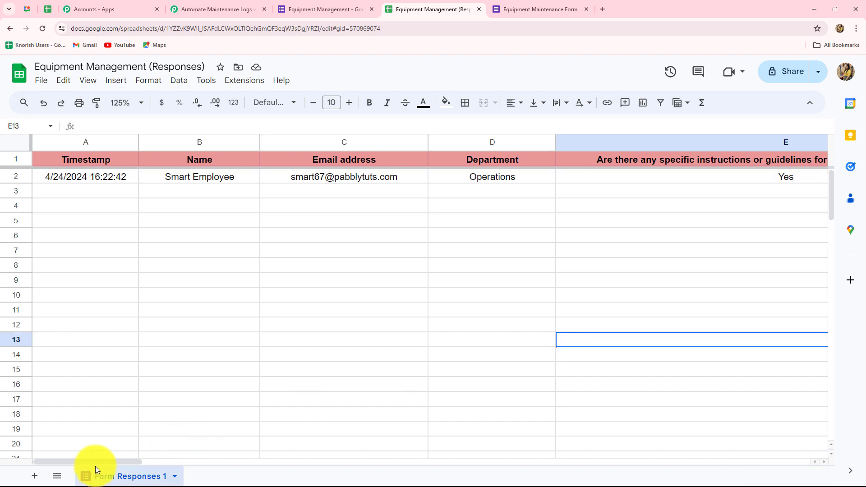
pyautogui.moveTo(99, 461); pyautogui.dragTo(220, 420)
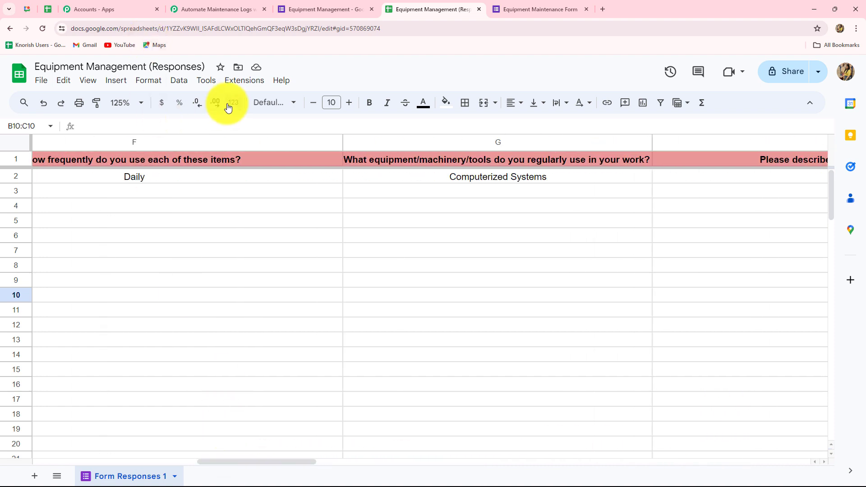
pyautogui.click(235, 80)
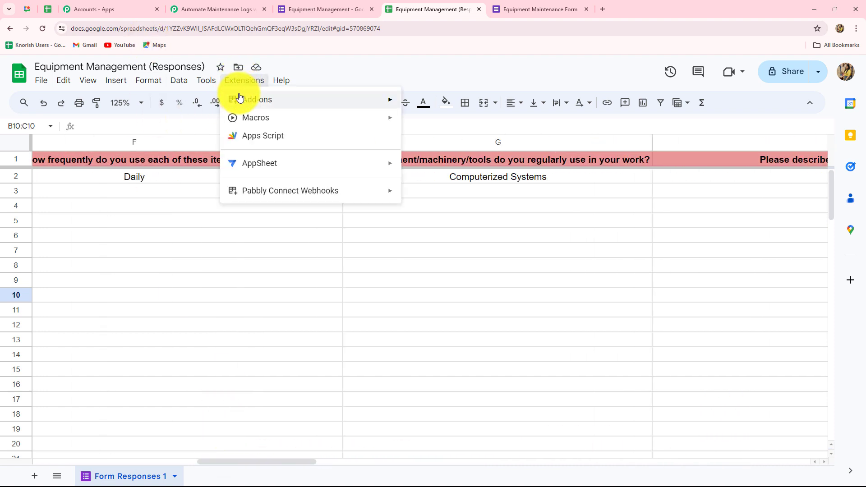
# Step: Find Pabbly Connect Webhooks in the add-on Marketplace, confirm it's Installed, and close it
pyautogui.moveTo(242, 96)
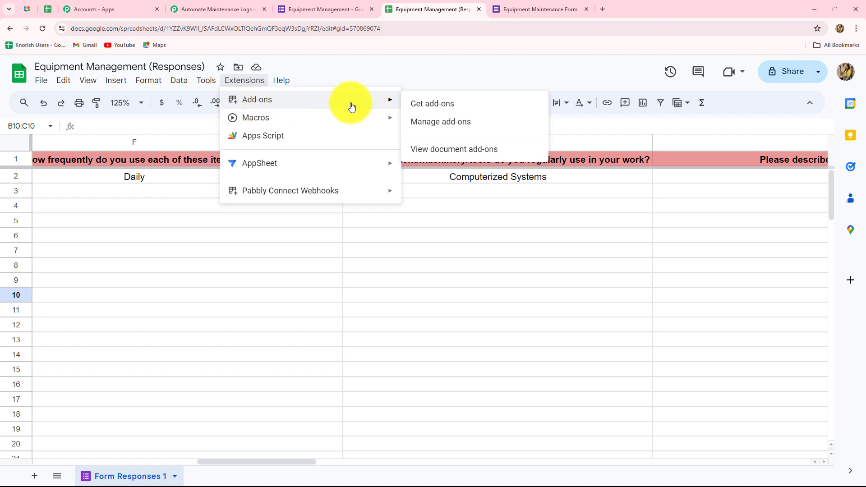
pyautogui.click(424, 105)
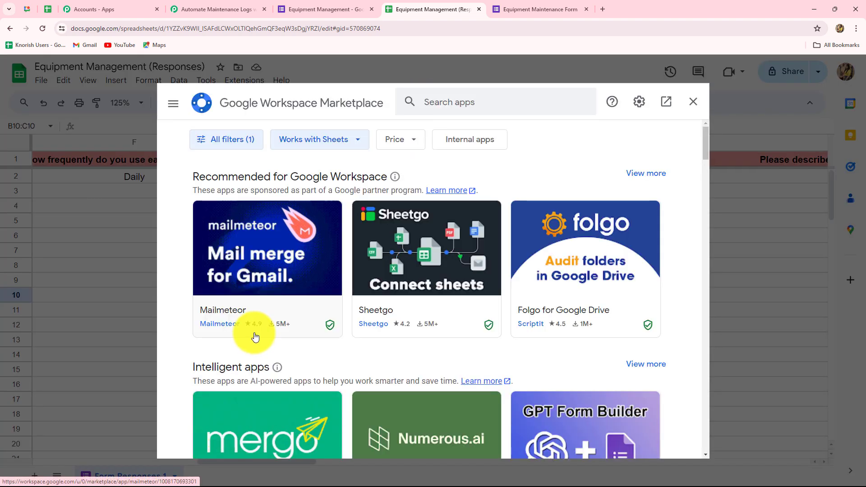
pyautogui.click(454, 105)
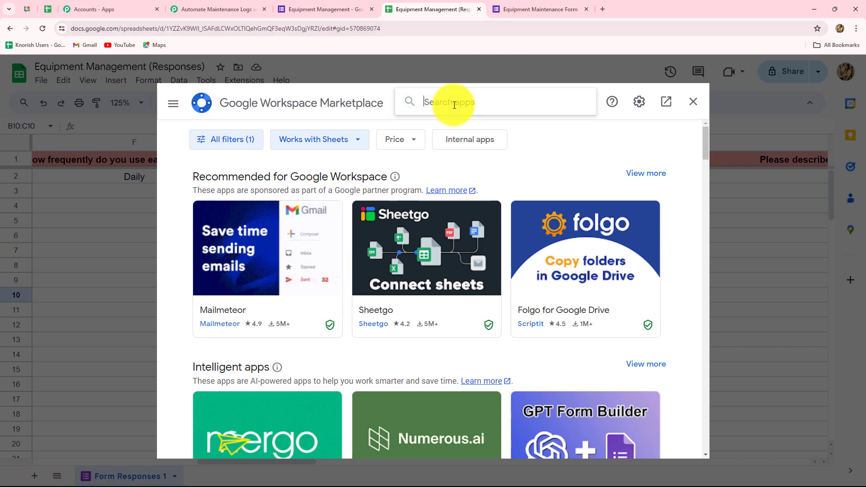
pyautogui.write('Pabb')
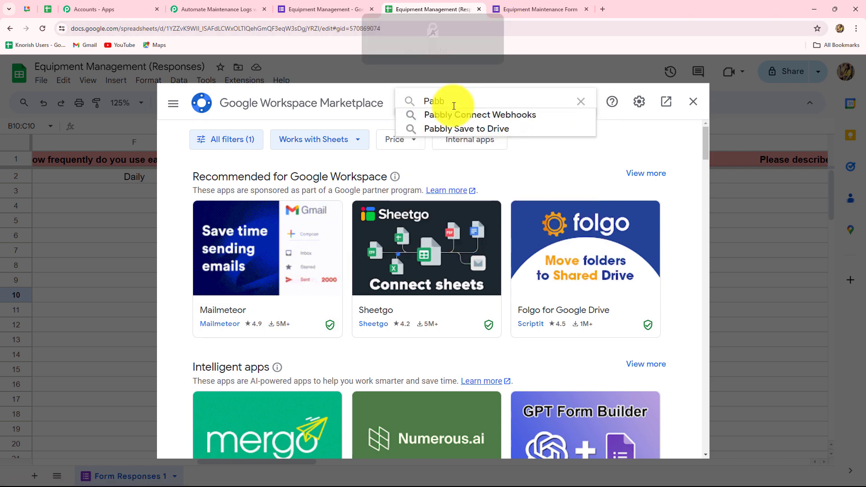
pyautogui.click(451, 114)
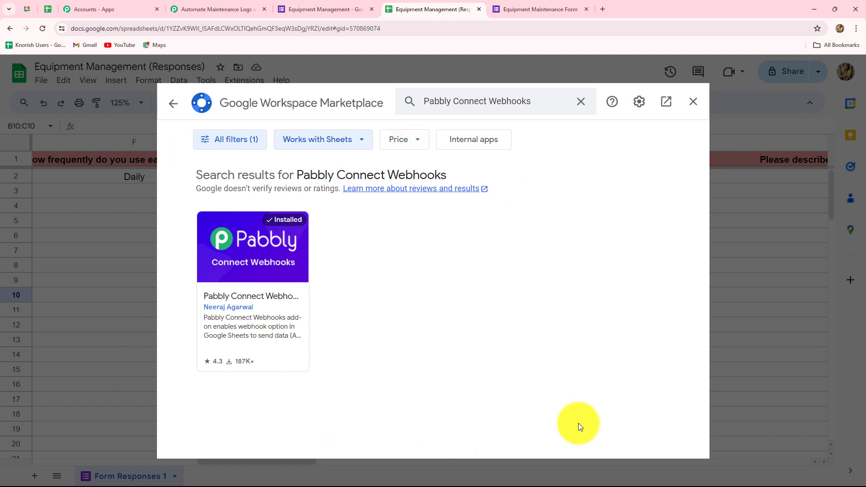
pyautogui.click(694, 102)
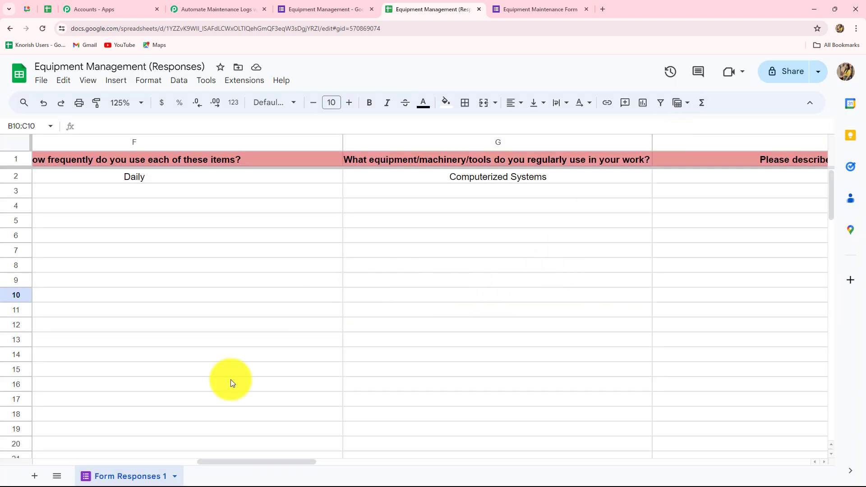
pyautogui.moveTo(217, 464); pyautogui.dragTo(626, 461)
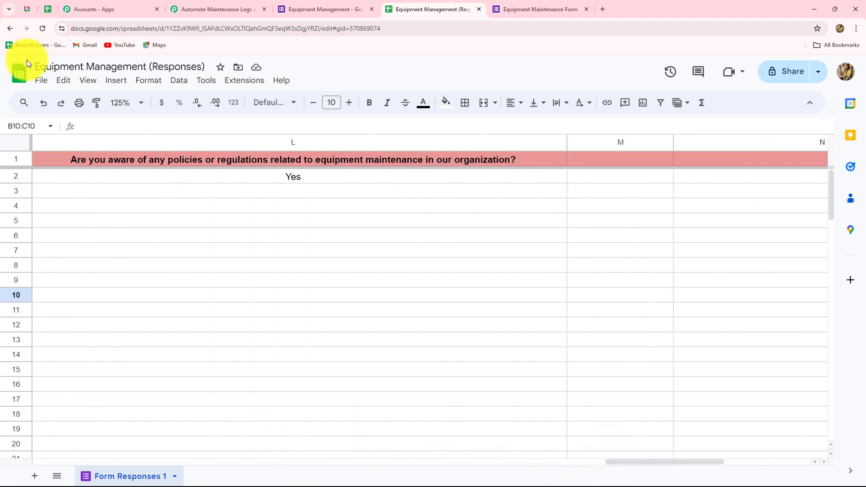
pyautogui.click(244, 80)
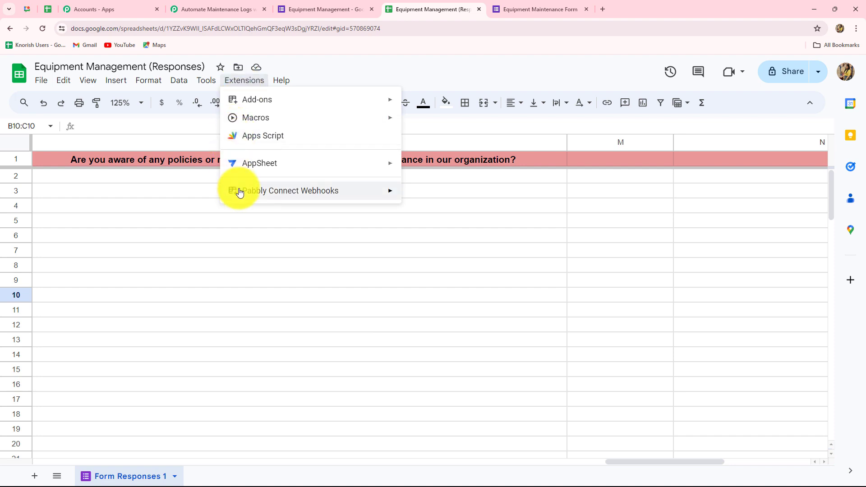
# Step: Set up Pabbly Connect Webhooks with the pasted webhook URL and trigger column L, then save
pyautogui.click(413, 194)
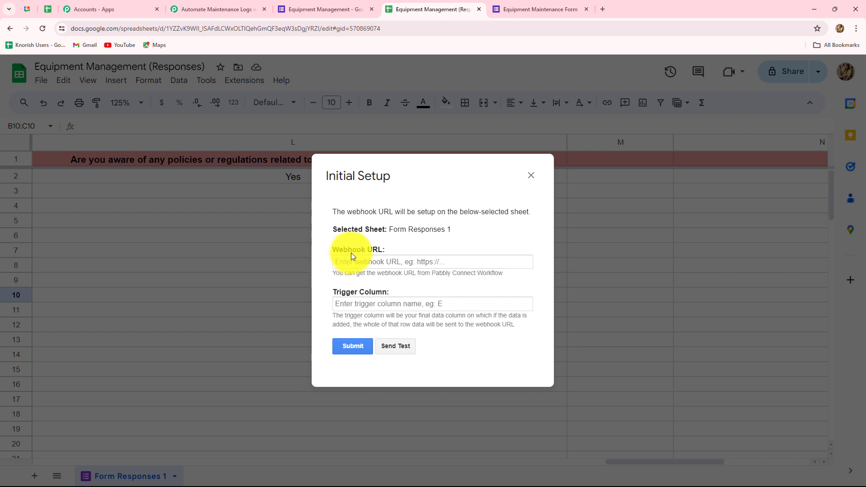
pyautogui.click(350, 260)
pyautogui.hotkey('ctrl', 'v')
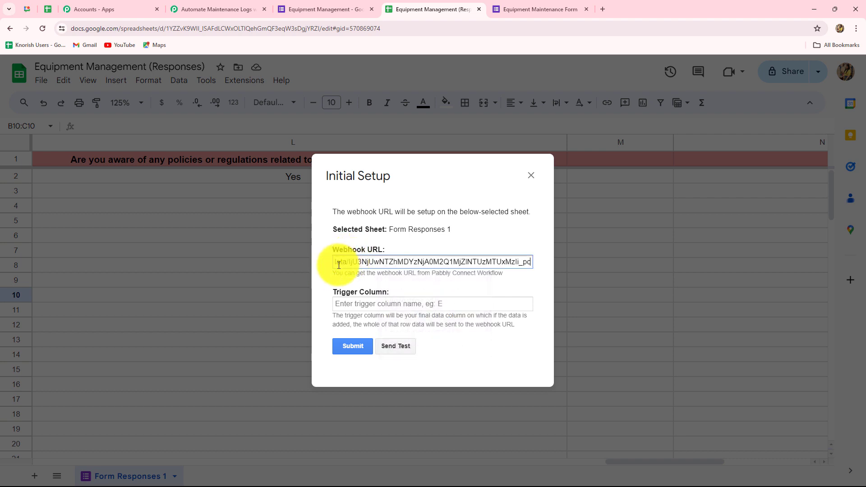
pyautogui.click(331, 268)
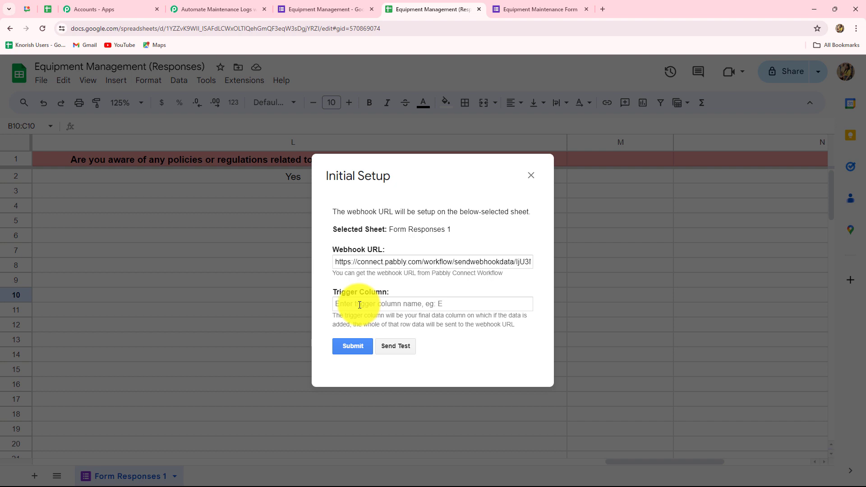
pyautogui.click(359, 305)
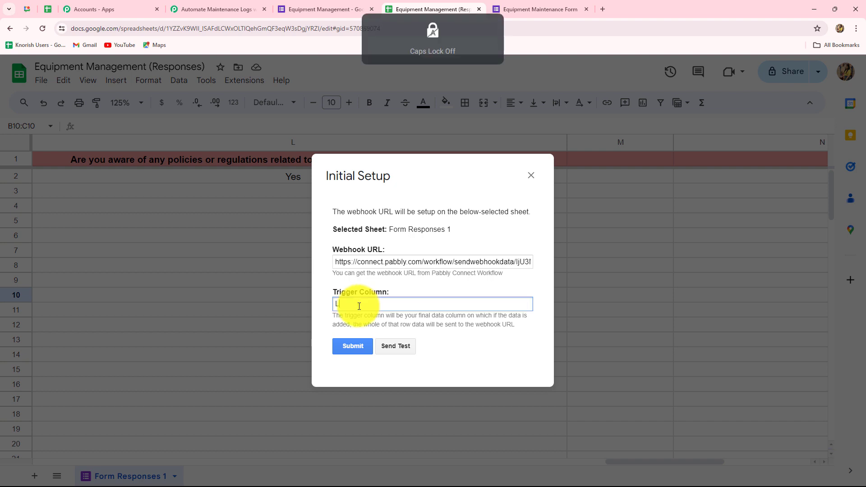
pyautogui.write('L')
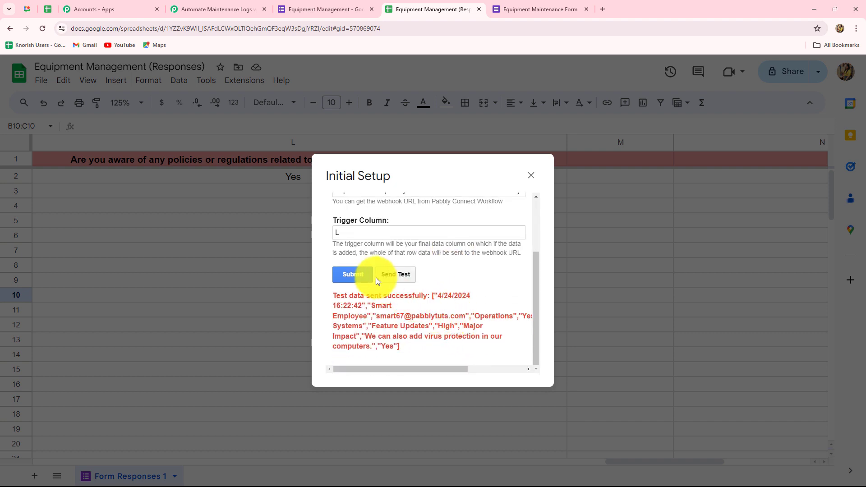
pyautogui.click(362, 275)
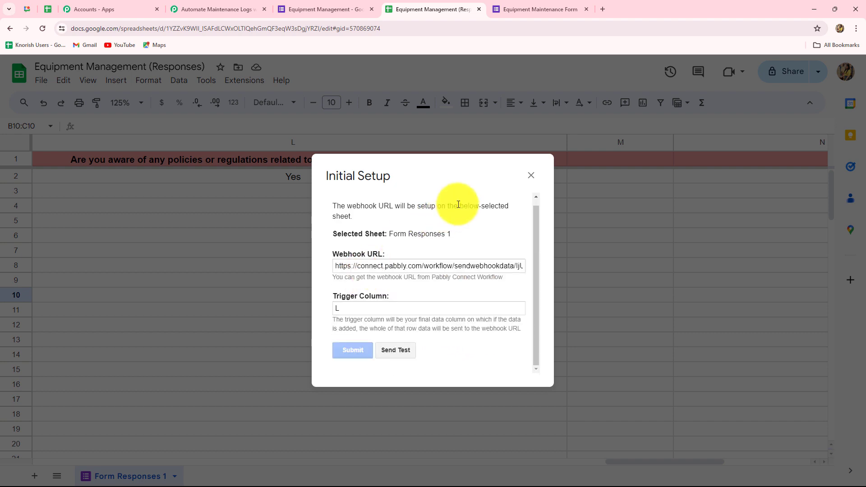
pyautogui.click(532, 175)
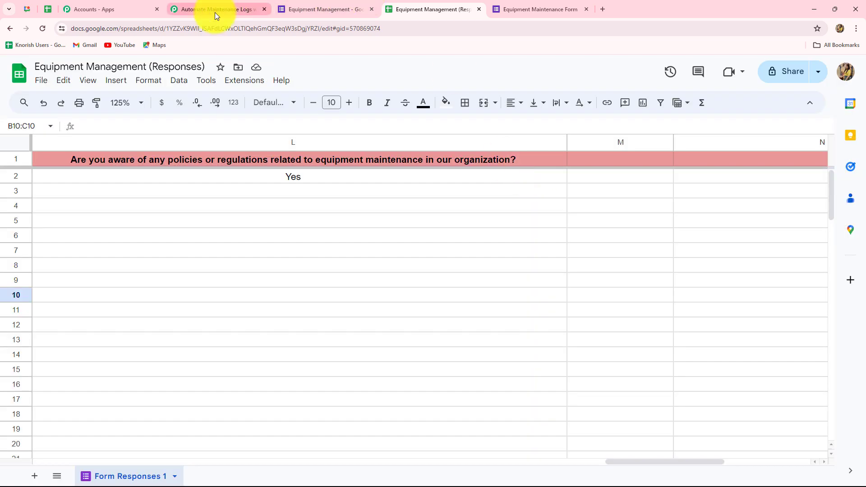
pyautogui.click(214, 11)
# Step: Scroll through the trigger's captured response: row 2, Operations department, High urgency, Yes answers
pyautogui.scroll(-8, 700, 329)
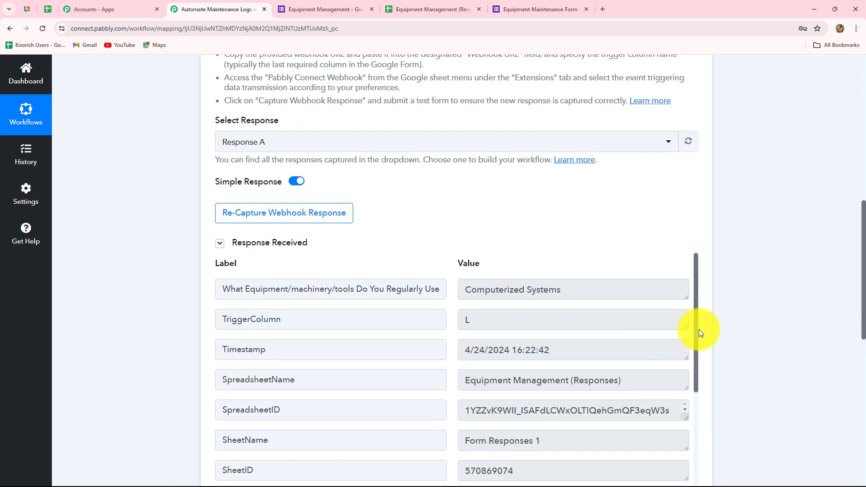
pyautogui.scroll(-1, 700, 334)
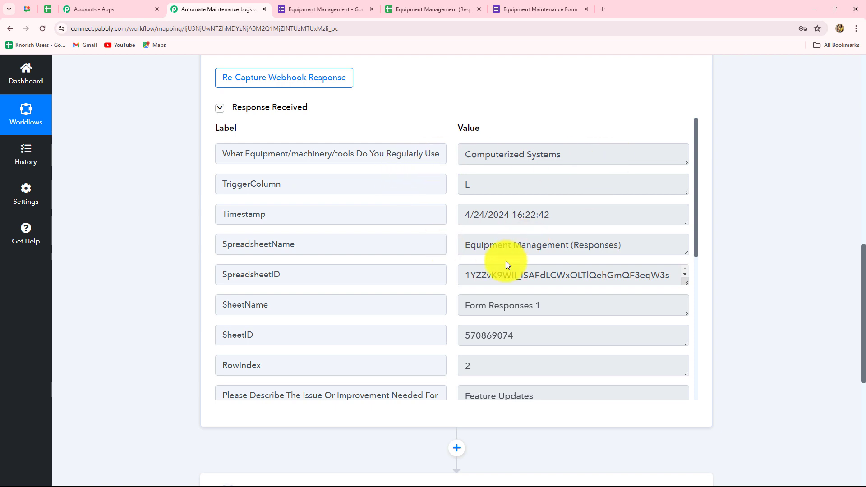
pyautogui.scroll(-4, 526, 310)
pyautogui.scroll(-3, 526, 309)
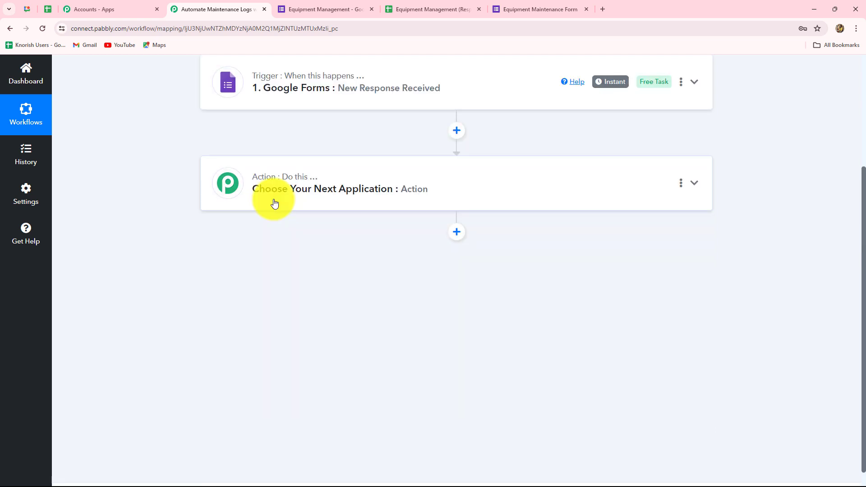
# Step: Set the action to Google Chat Hangout 'Create Message', connect it, and reach its Webhook URL and Message fields
pyautogui.click(276, 203)
pyautogui.click(265, 246)
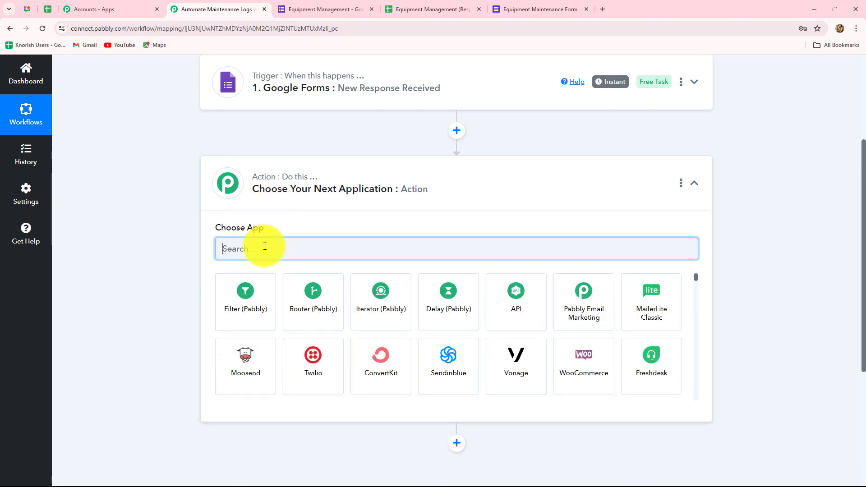
pyautogui.write('Googl')
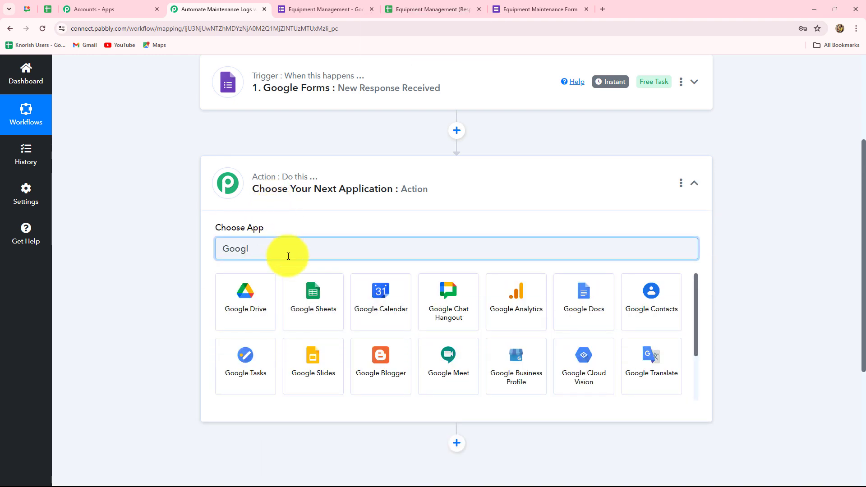
pyautogui.click(441, 306)
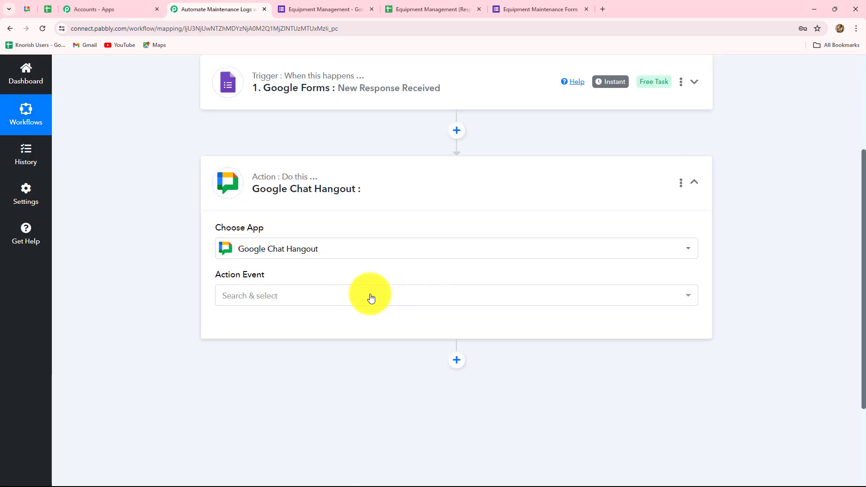
pyautogui.click(234, 296)
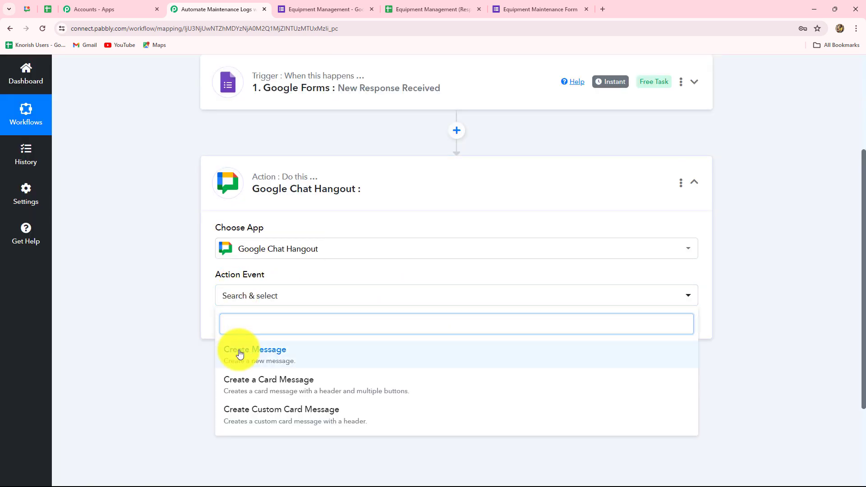
pyautogui.click(240, 354)
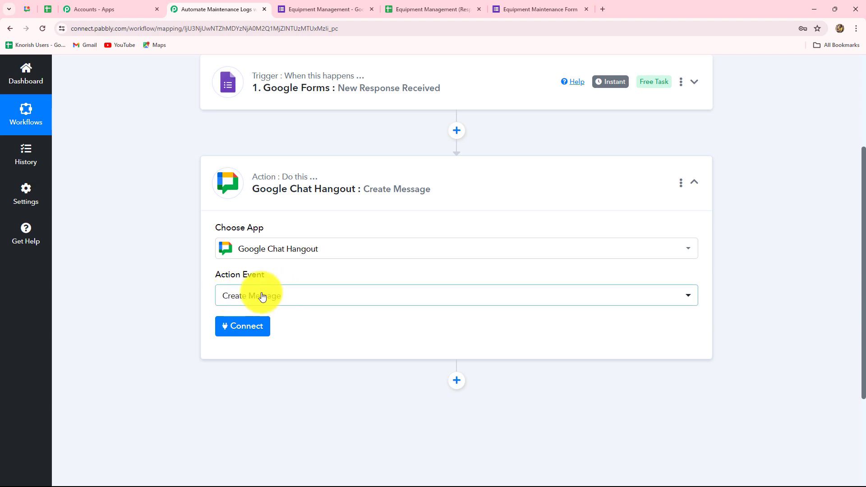
pyautogui.click(251, 327)
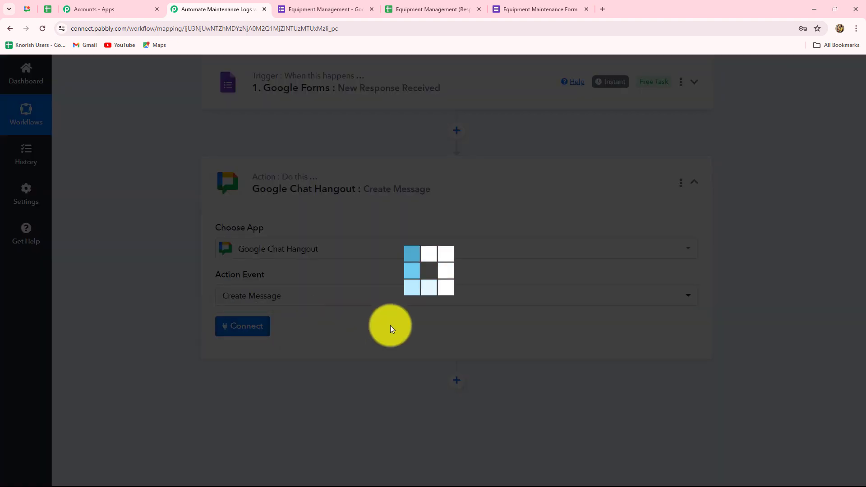
pyautogui.scroll(-5, 517, 366)
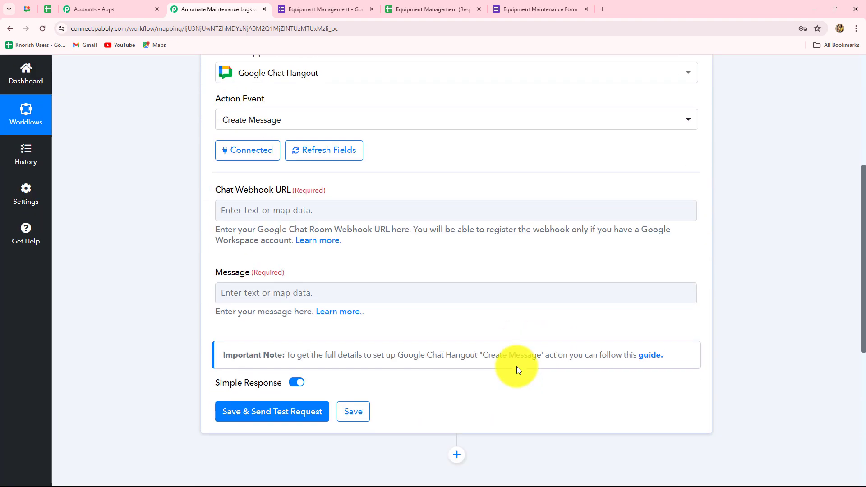
pyautogui.click(231, 203)
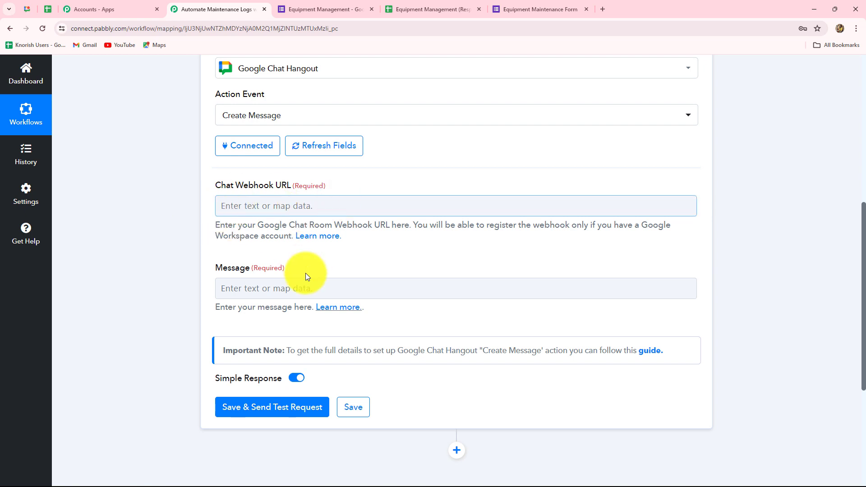
pyautogui.click(323, 291)
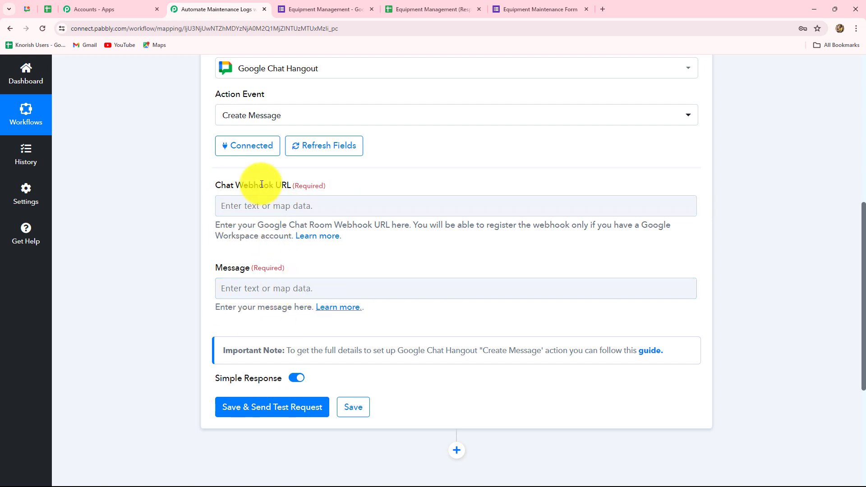
# Step: Open the guide on registering an incoming webhook and copy its avatar image URL
pyautogui.click(324, 239)
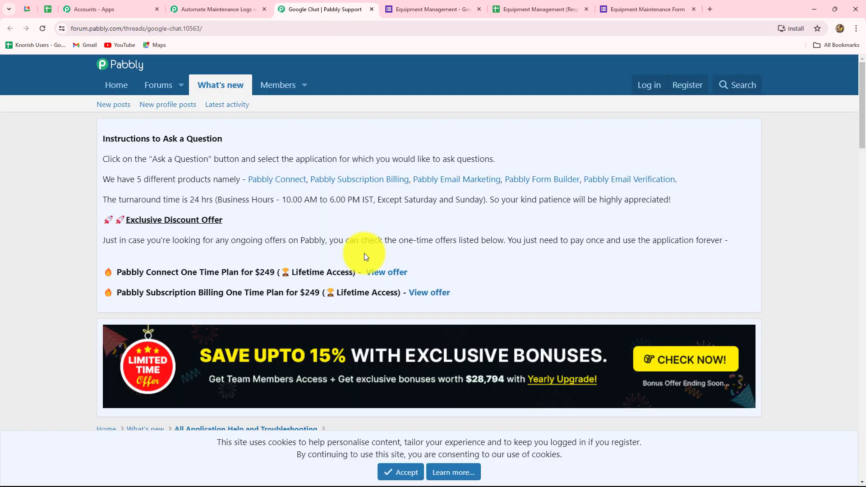
pyautogui.scroll(-5, 364, 253)
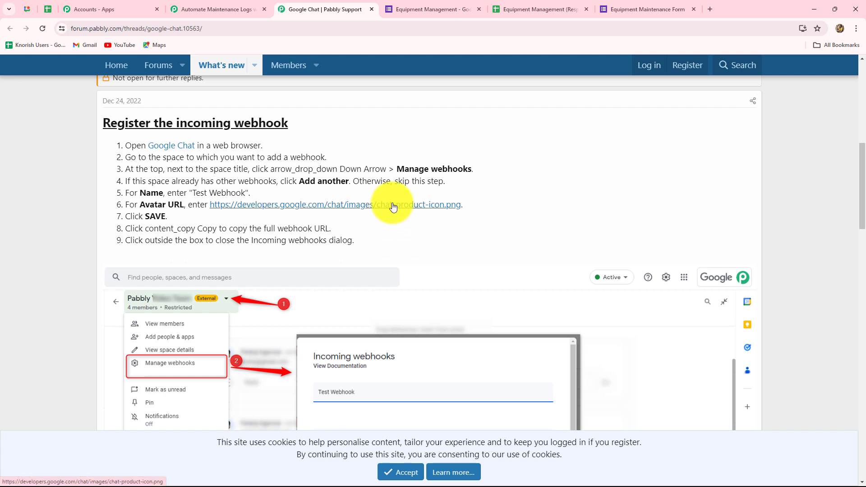
pyautogui.click(402, 281)
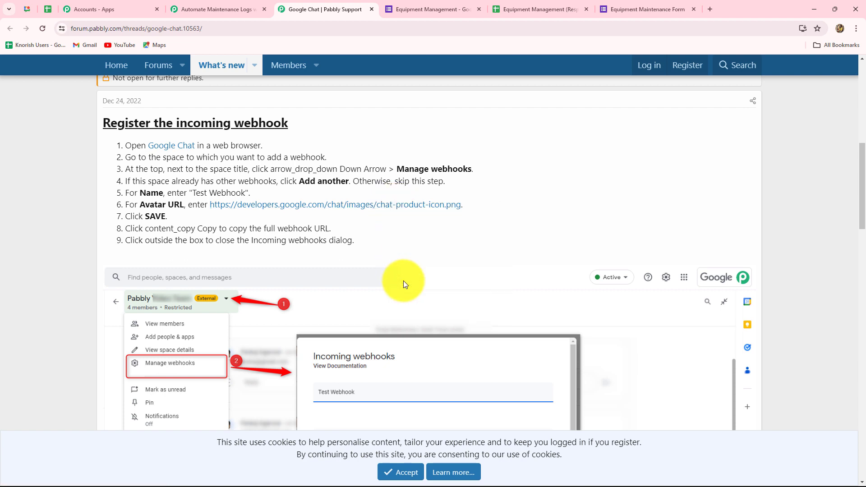
pyautogui.click(26, 6)
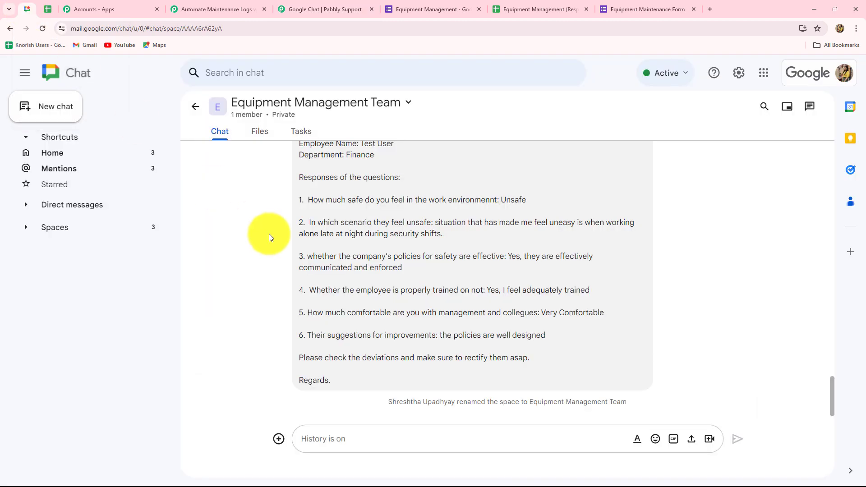
# Step: Add an 'Equipment Request' webhook with the pasted avatar URL to the Equipment Management Team space
pyautogui.click(289, 103)
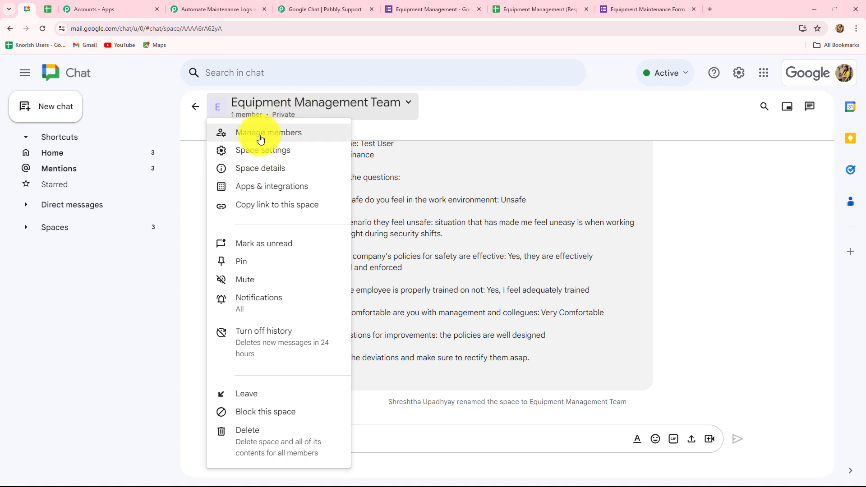
pyautogui.click(259, 188)
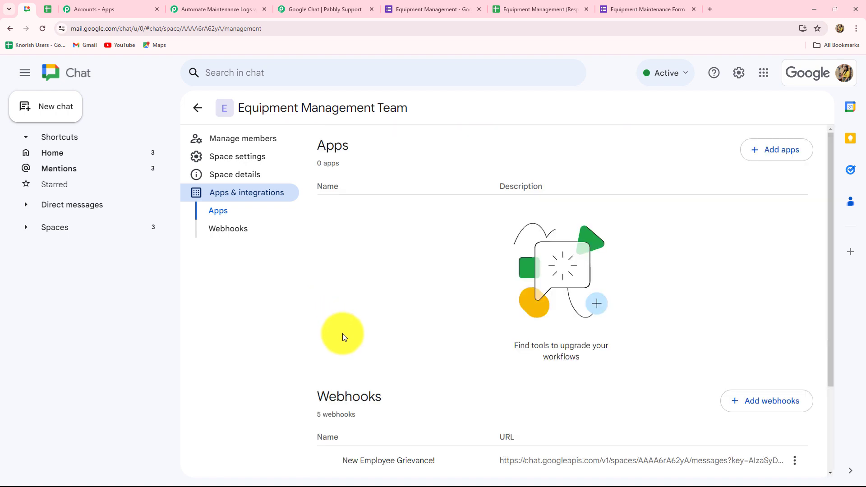
pyautogui.click(761, 403)
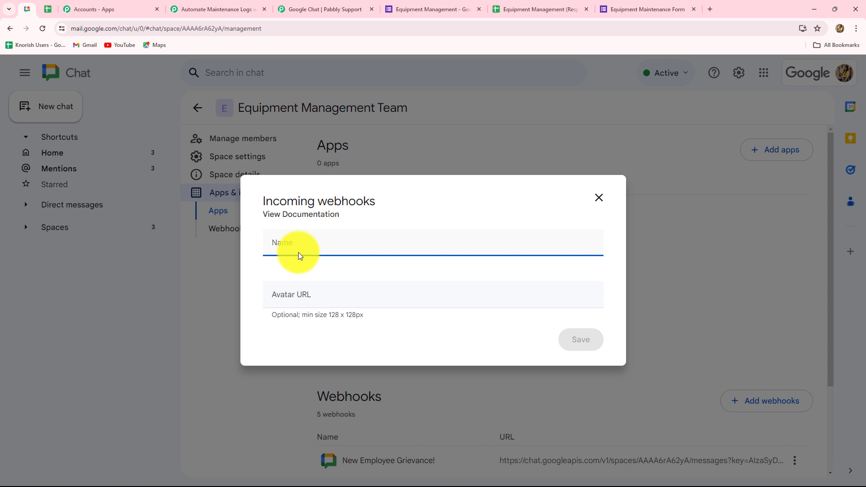
pyautogui.press('capslock')
pyautogui.write('New')
pyautogui.click(264, 272)
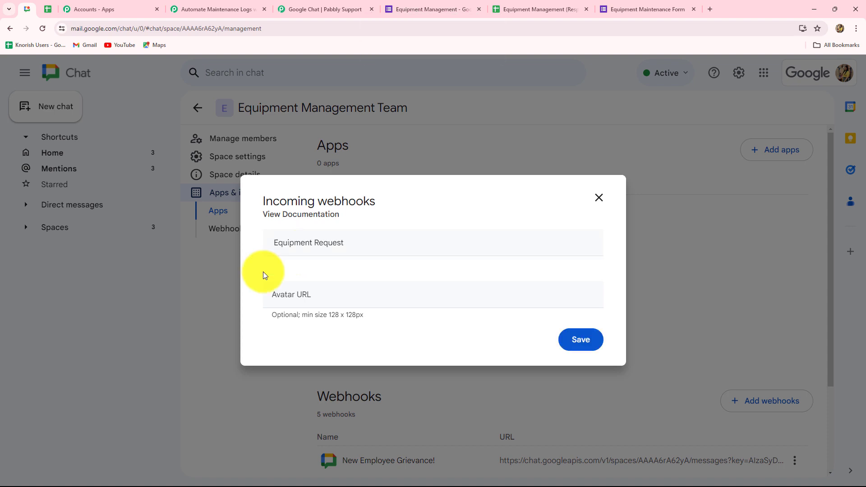
pyautogui.click(313, 301)
pyautogui.hotkey('ctrl', 'v')
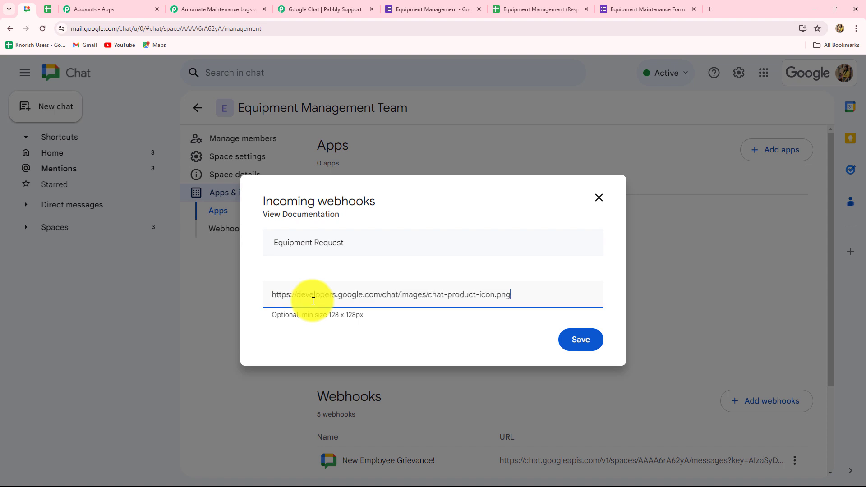
pyautogui.click(580, 342)
# Step: Copy the Equipment Request webhook URL and go back to the Pabbly workflow editor
pyautogui.scroll(-3, 580, 342)
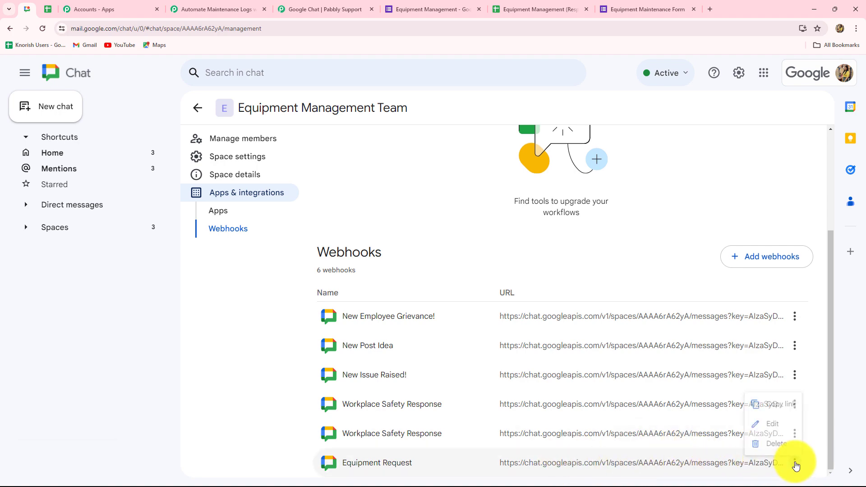
pyautogui.click(795, 464)
pyautogui.click(773, 396)
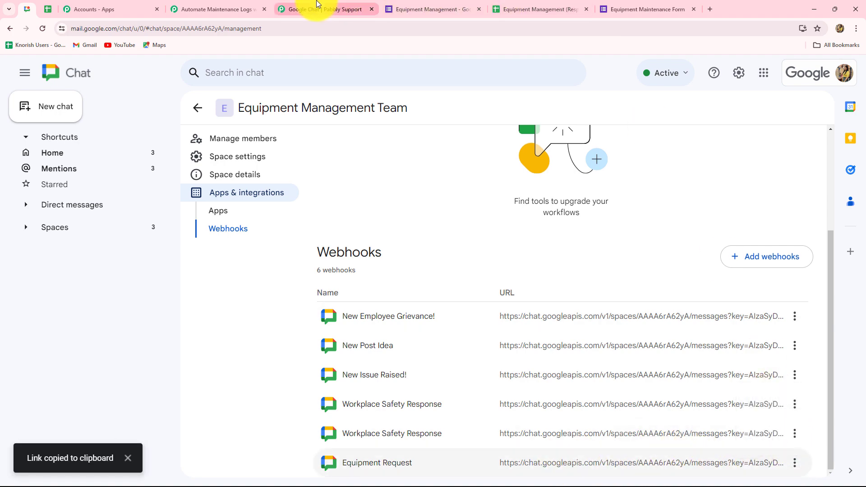
pyautogui.click(291, 9)
pyautogui.click(224, 9)
# Step: Paste the copied Google Chat webhook URL into the Chat Webhook URL field
pyautogui.click(253, 205)
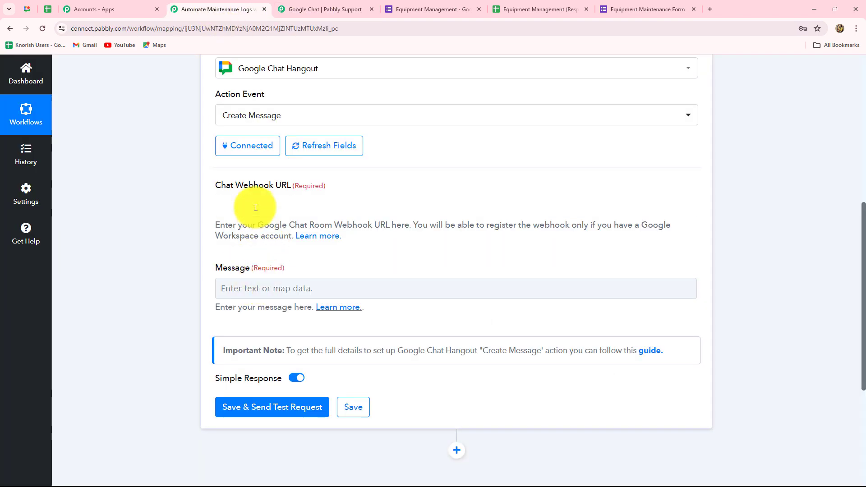
pyautogui.hotkey('ctrl', 'v')
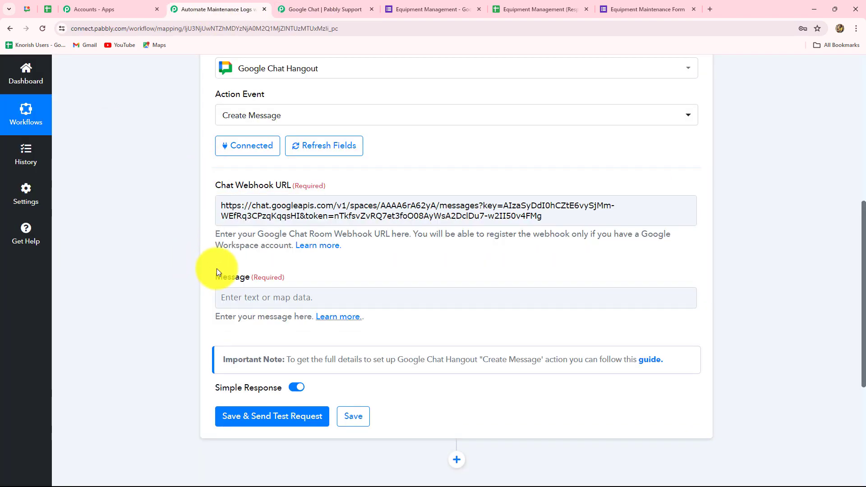
pyautogui.scroll(-2, 212, 265)
# Step: Paste the team greeting with Employee Name, Department, Request For, Maintenance Required, Suggestion and Priority labels
pyautogui.click(247, 207)
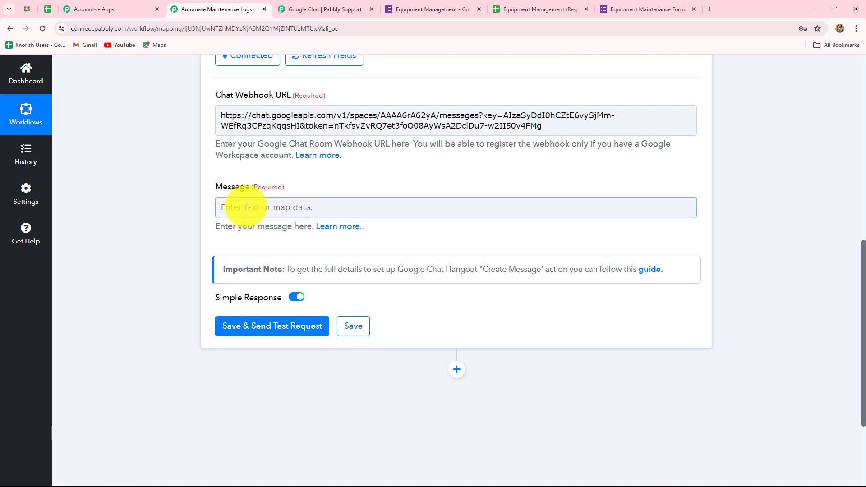
pyautogui.click(246, 207)
pyautogui.hotkey('ctrl', 'v')
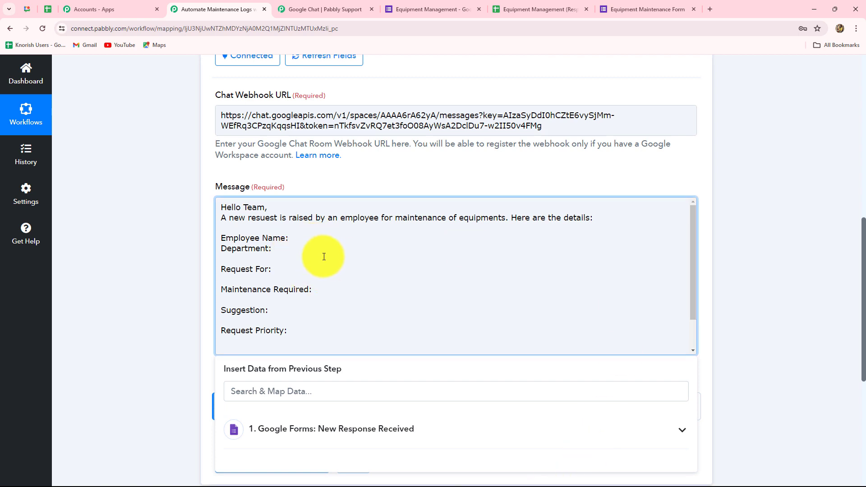
pyautogui.scroll(-1, 324, 239)
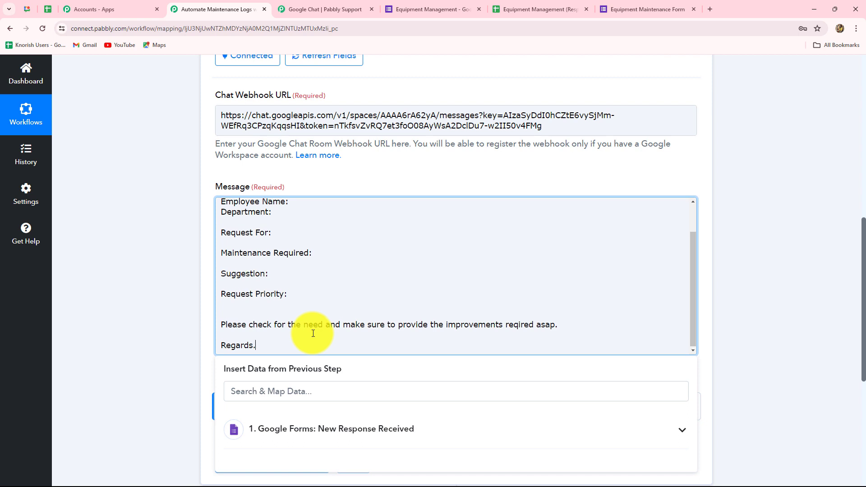
pyautogui.scroll(2, 313, 334)
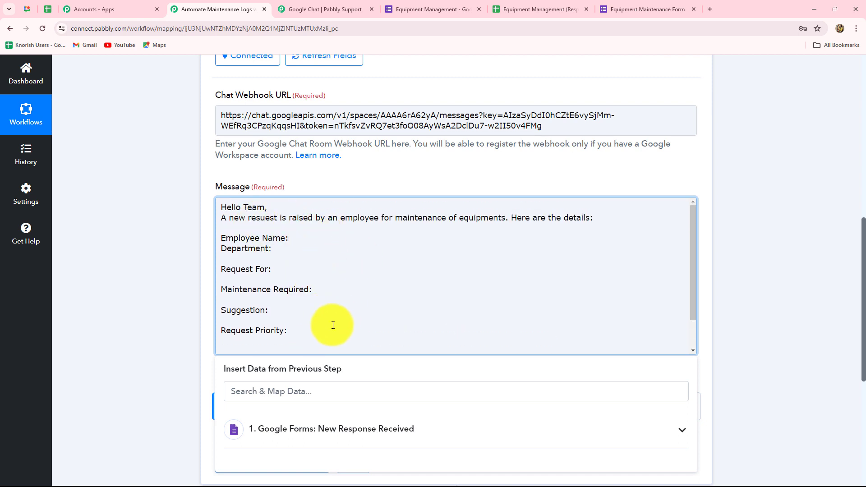
pyautogui.click(294, 239)
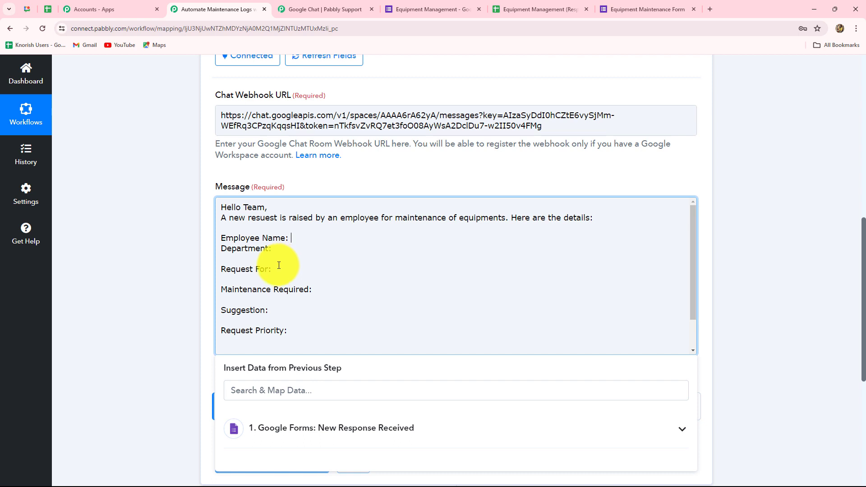
pyautogui.scroll(-2, 232, 261)
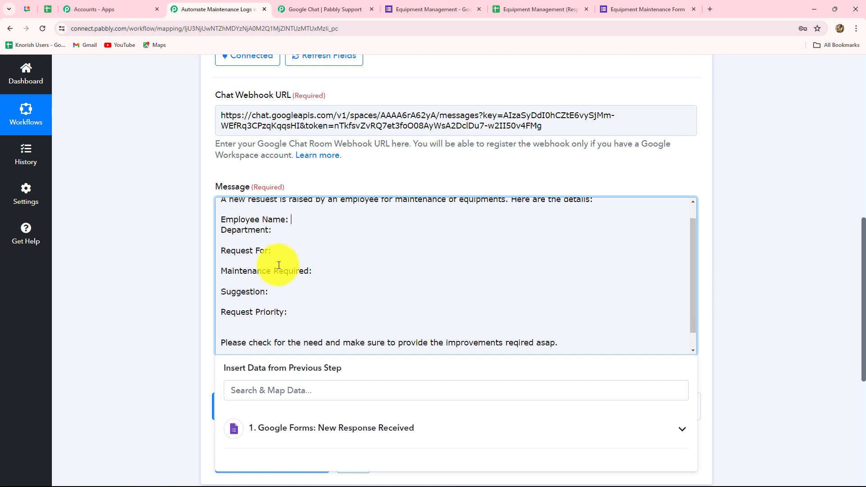
pyautogui.scroll(2, 316, 289)
pyautogui.scroll(-2, 773, 292)
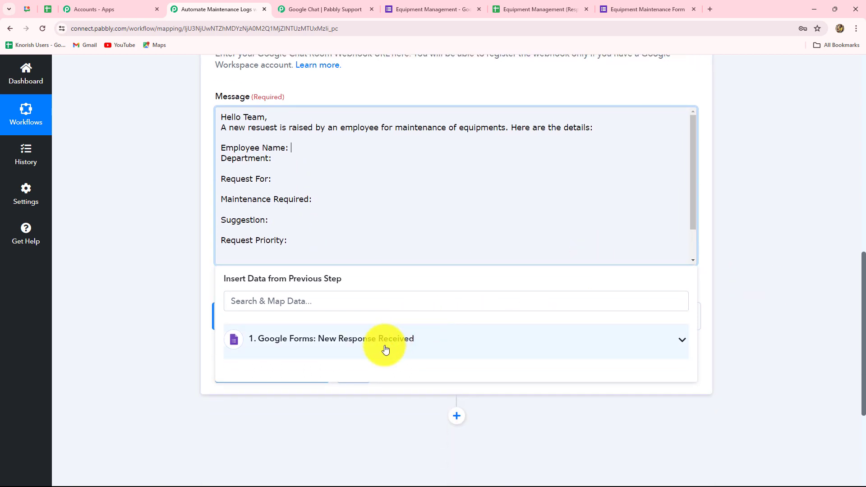
# Step: Map the respondent's name from the Google Forms response after the Employee Name label
pyautogui.click(384, 346)
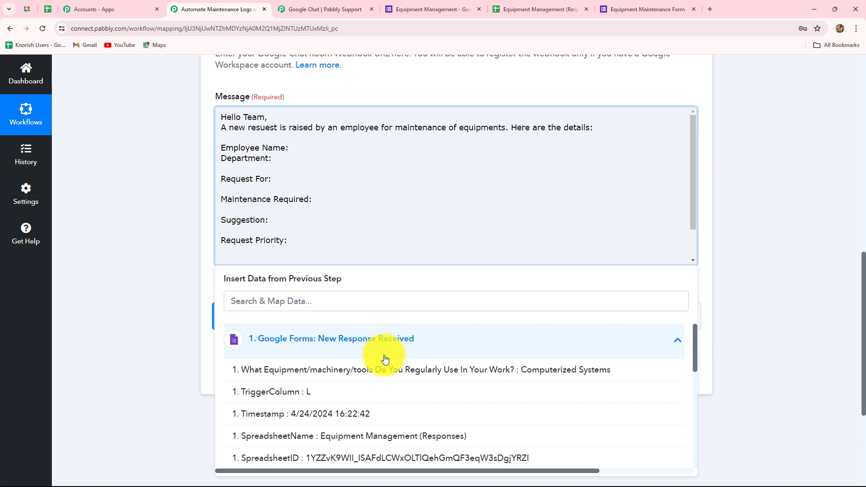
pyautogui.scroll(-5, 388, 401)
pyautogui.scroll(8, 388, 402)
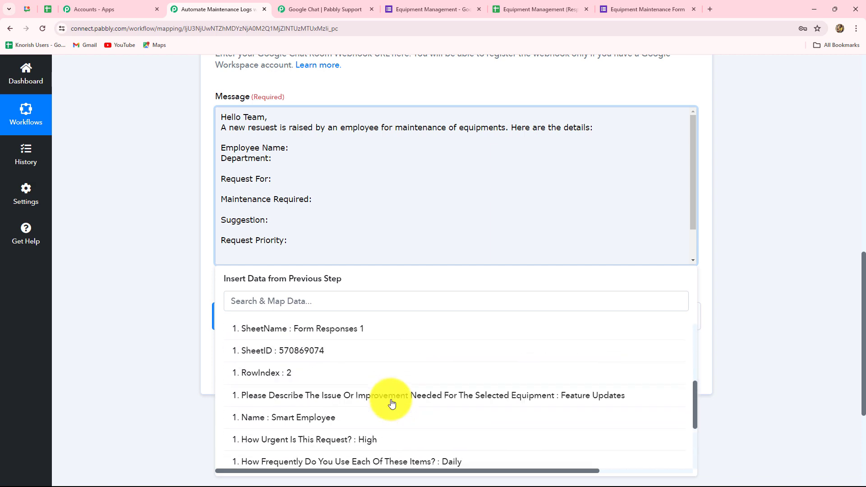
pyautogui.click(290, 148)
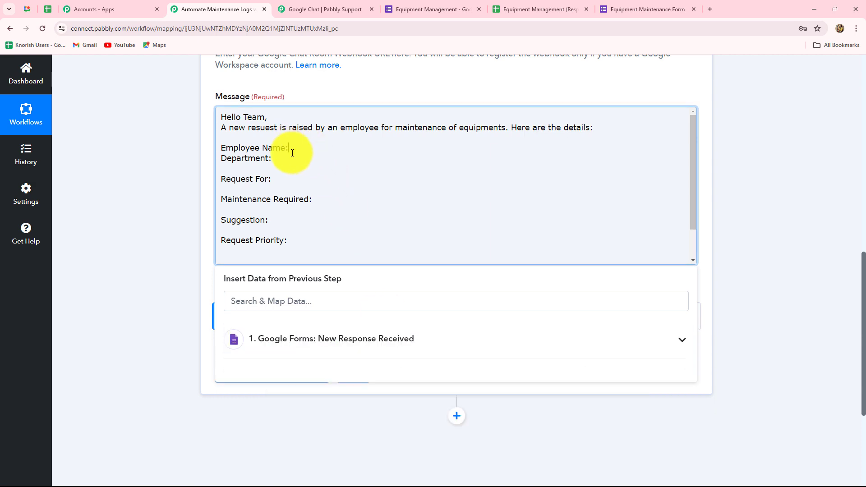
pyautogui.click(303, 338)
pyautogui.scroll(-6, 375, 451)
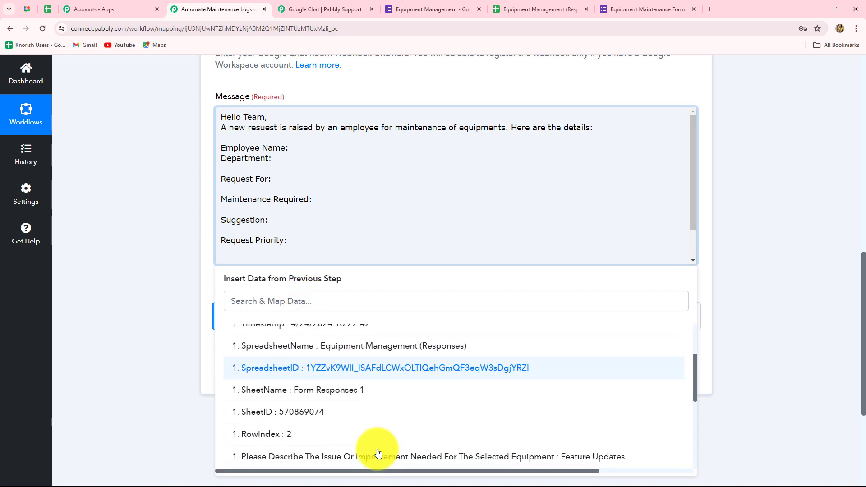
pyautogui.click(269, 303)
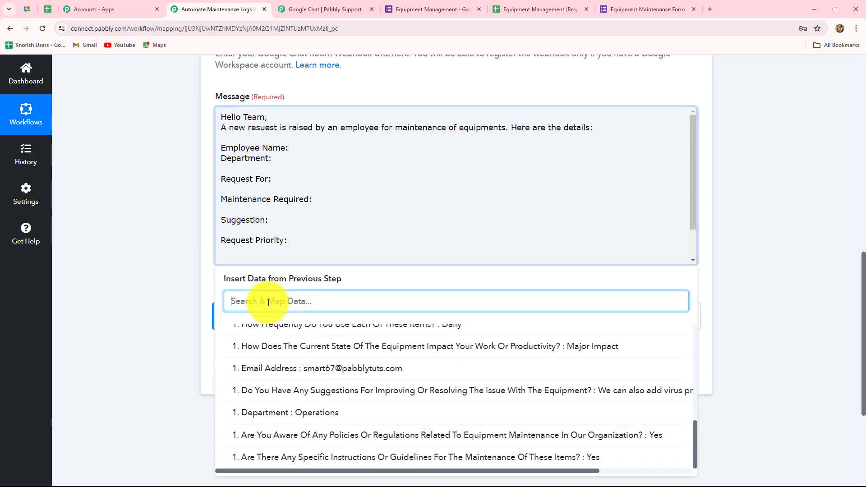
pyautogui.write('name')
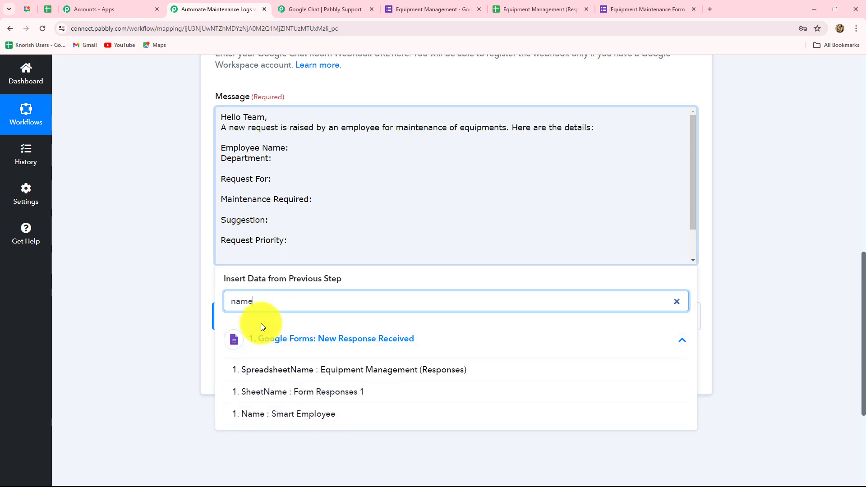
pyautogui.click(286, 413)
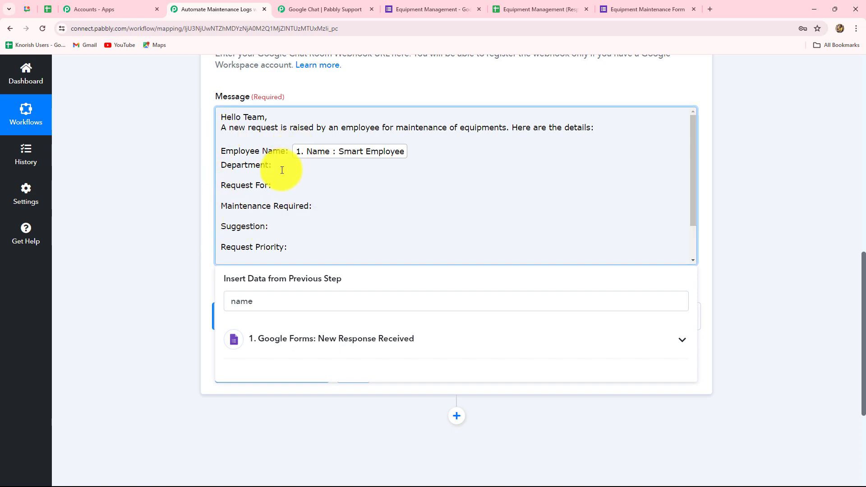
# Step: Map the Department answer and the equipment-used answer after Department and Request For
pyautogui.click(285, 342)
pyautogui.click(187, 276)
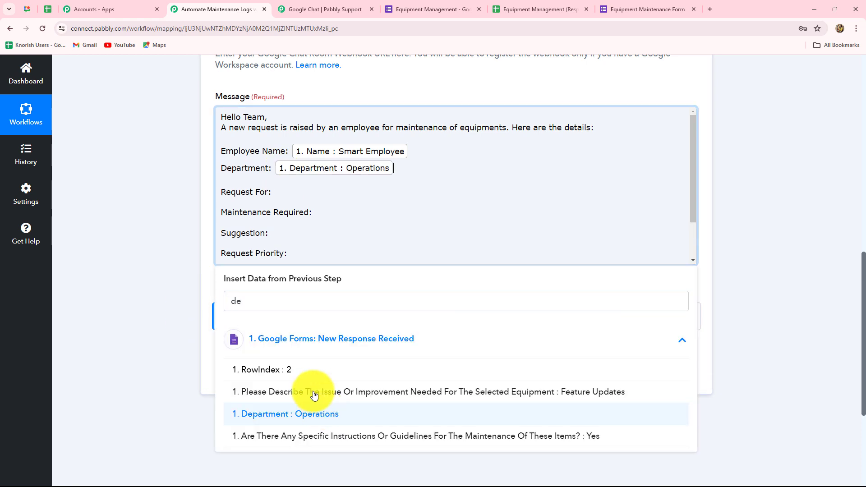
pyautogui.click(290, 199)
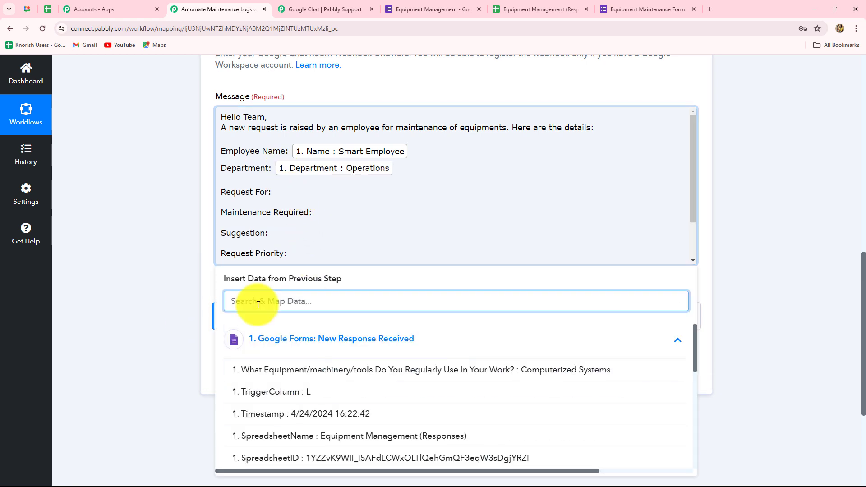
pyautogui.write('opera')
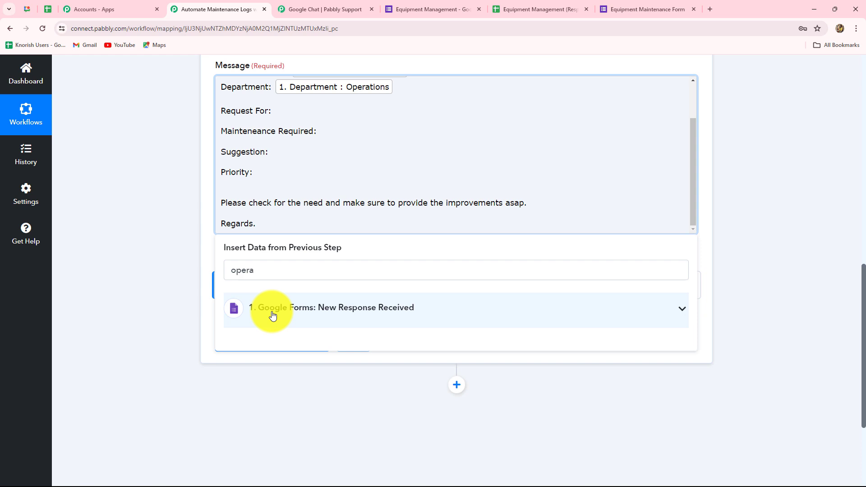
pyautogui.click(275, 316)
pyautogui.moveTo(266, 273); pyautogui.dragTo(225, 271)
pyautogui.press('BackSpace')
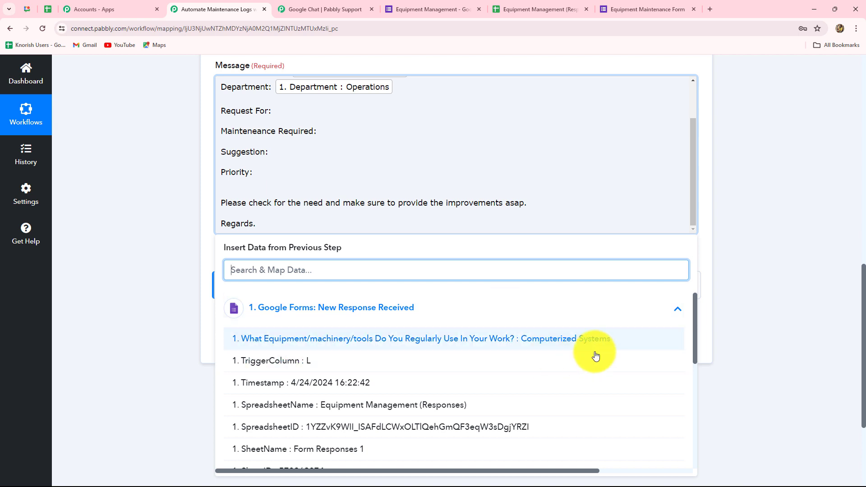
pyautogui.click(560, 344)
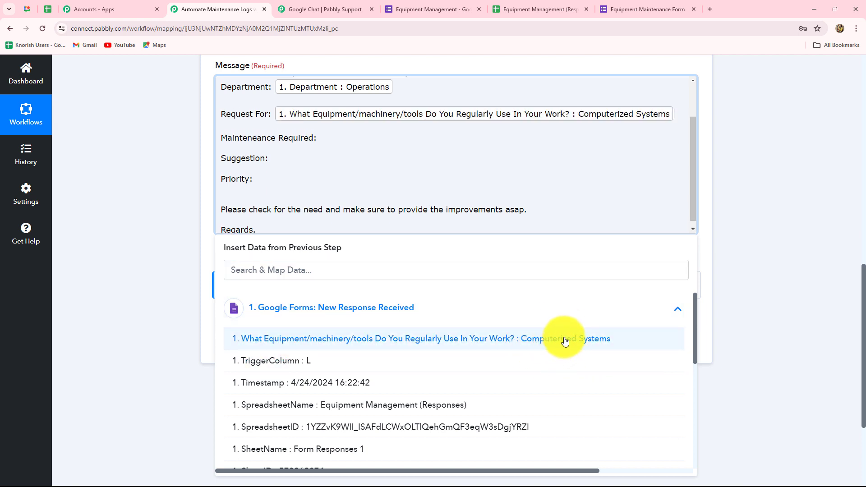
# Step: Map the issue description after Maintenance Required and the suggestions answer after Suggestion
pyautogui.click(324, 142)
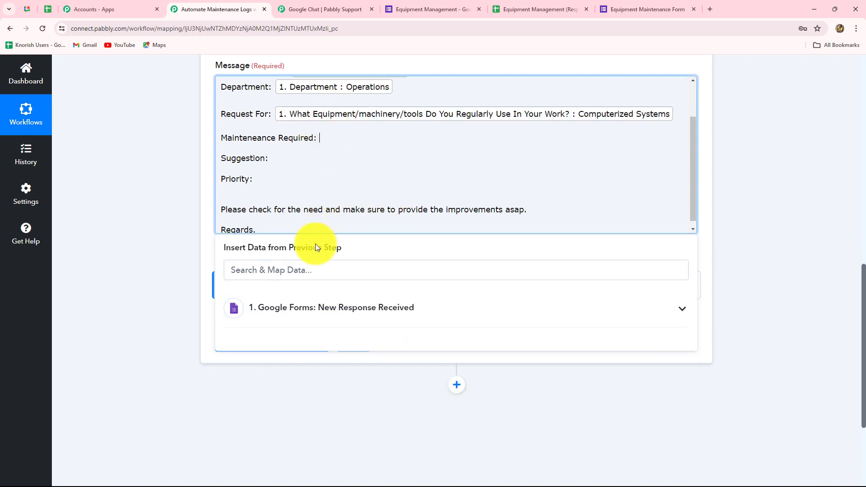
pyautogui.click(308, 276)
pyautogui.scroll(-3, 387, 406)
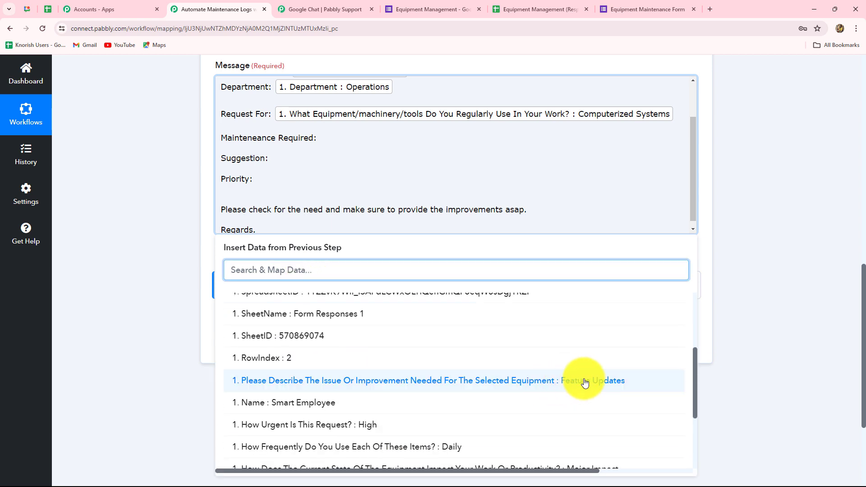
pyautogui.click(581, 382)
pyautogui.click(279, 176)
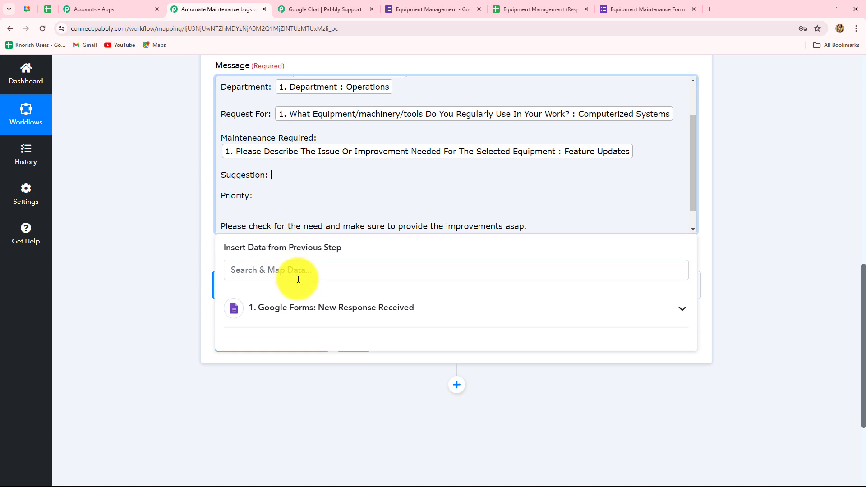
pyautogui.click(310, 307)
pyautogui.scroll(-3, 360, 389)
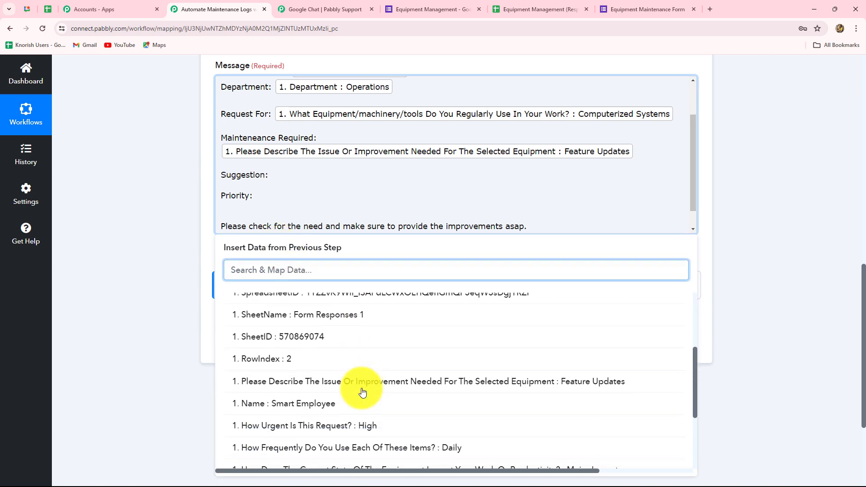
pyautogui.scroll(-3, 391, 412)
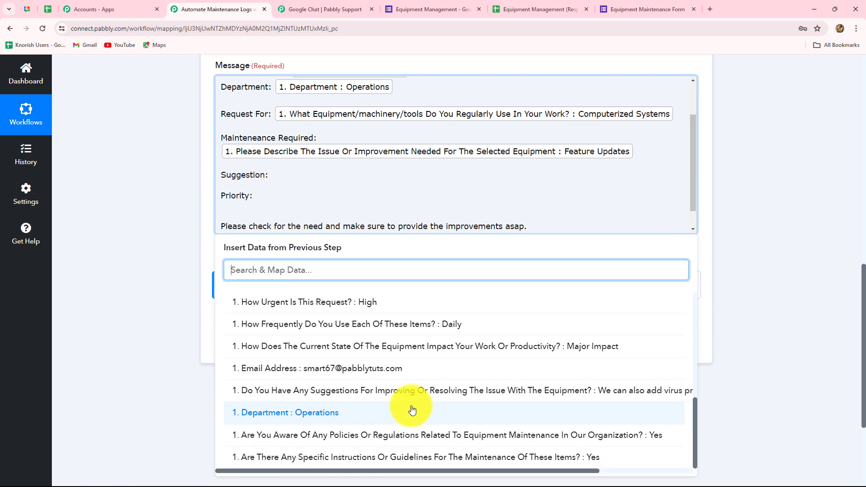
pyautogui.click(518, 392)
# Step: Map the request urgency answer after the Priority label
pyautogui.click(255, 222)
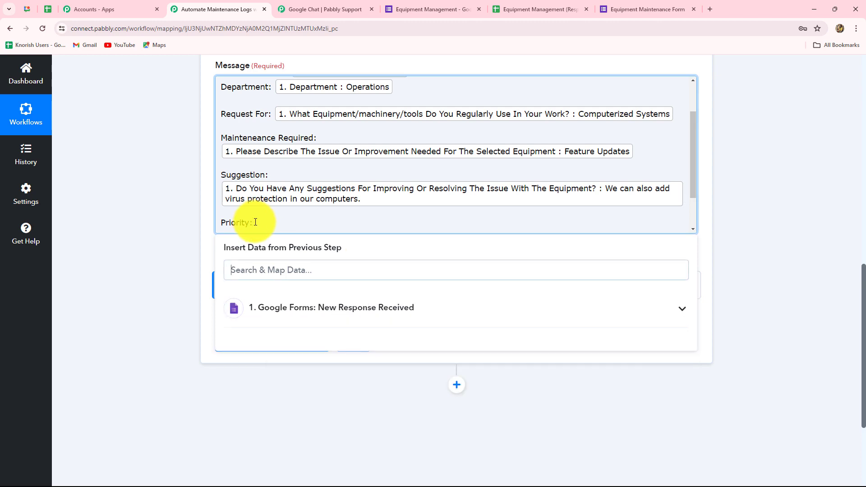
pyautogui.click(310, 312)
pyautogui.scroll(-5, 455, 384)
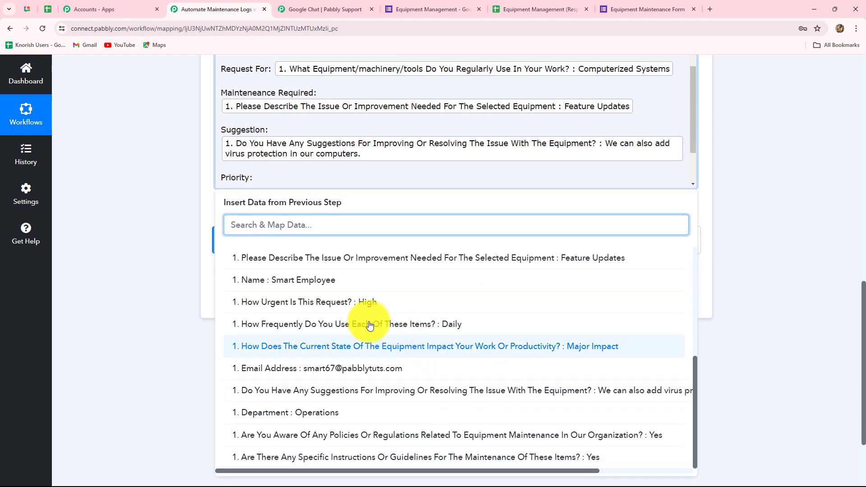
pyautogui.click(433, 302)
pyautogui.scroll(2, 373, 115)
pyautogui.scroll(1, 373, 114)
pyautogui.scroll(-3, 555, 144)
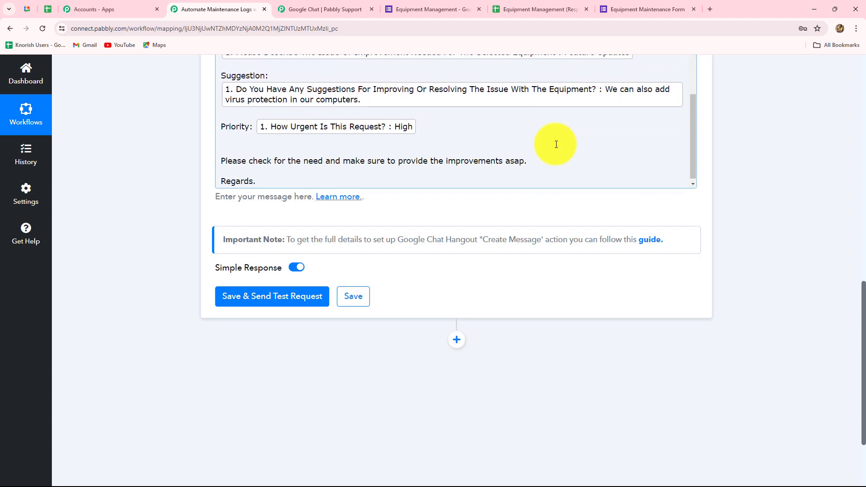
pyautogui.scroll(-2, 451, 180)
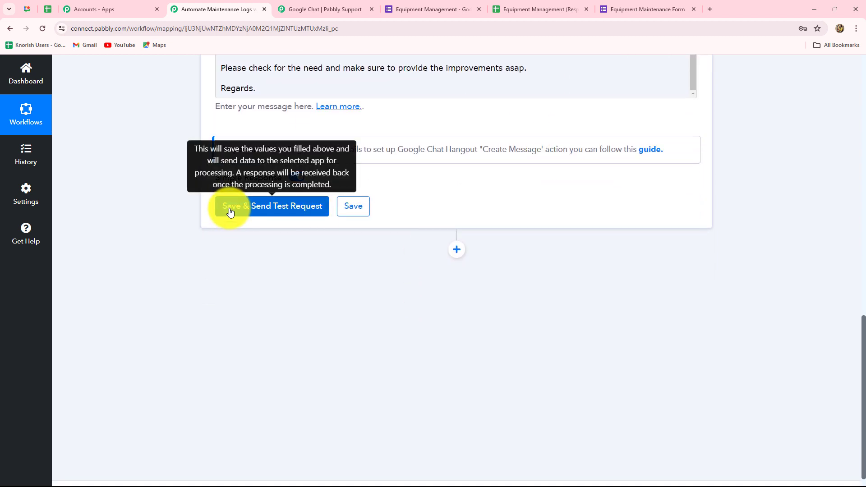
# Step: Save and send a test message, check the BOT sender type, then return to Google Chat
pyautogui.click(230, 207)
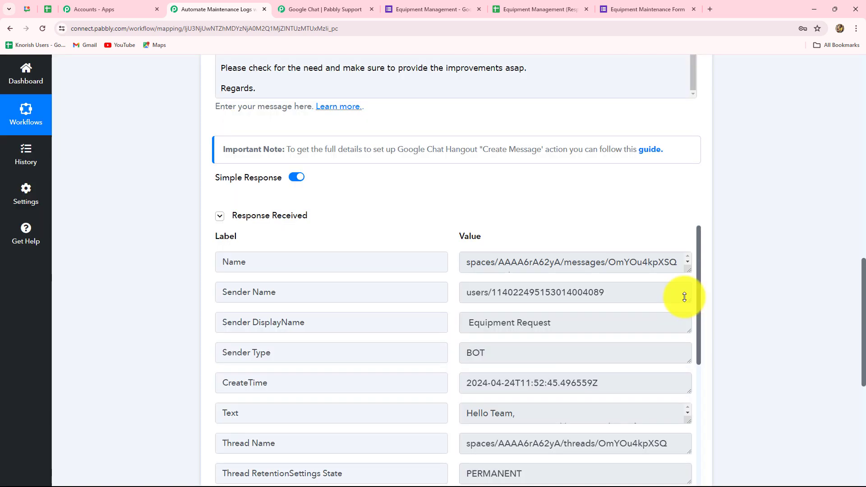
pyautogui.scroll(-2, 685, 296)
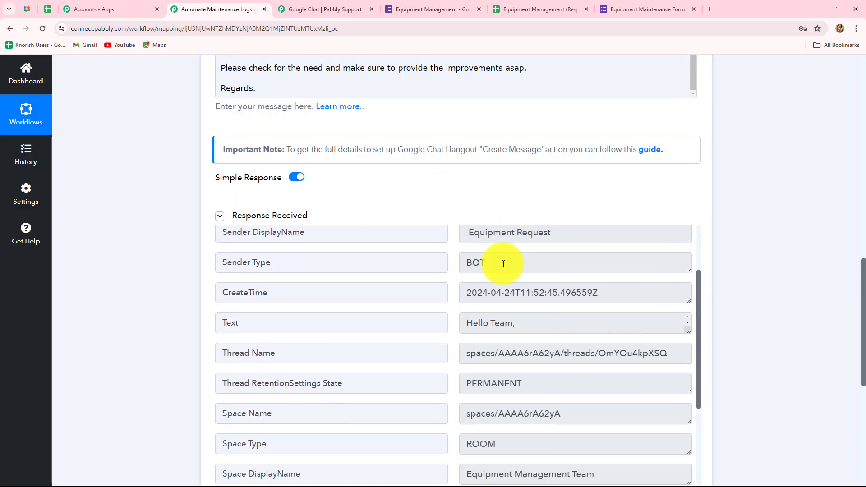
pyautogui.moveTo(503, 264); pyautogui.dragTo(458, 269)
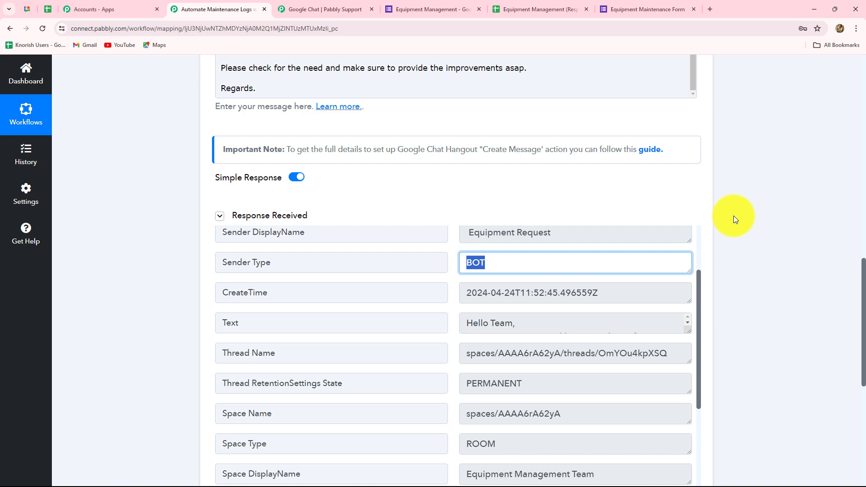
pyautogui.click(29, 9)
pyautogui.press('Escape')
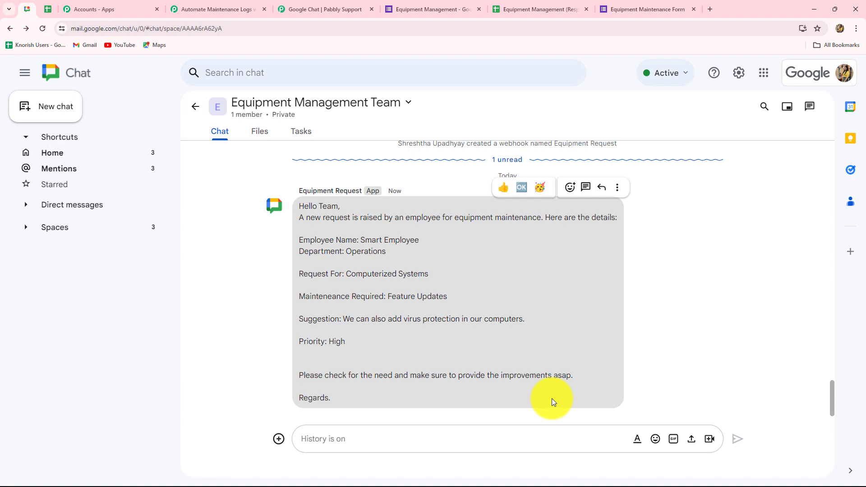
# Step: Go to the Equipment Management form, which shows 6 responses received
pyautogui.click(409, 9)
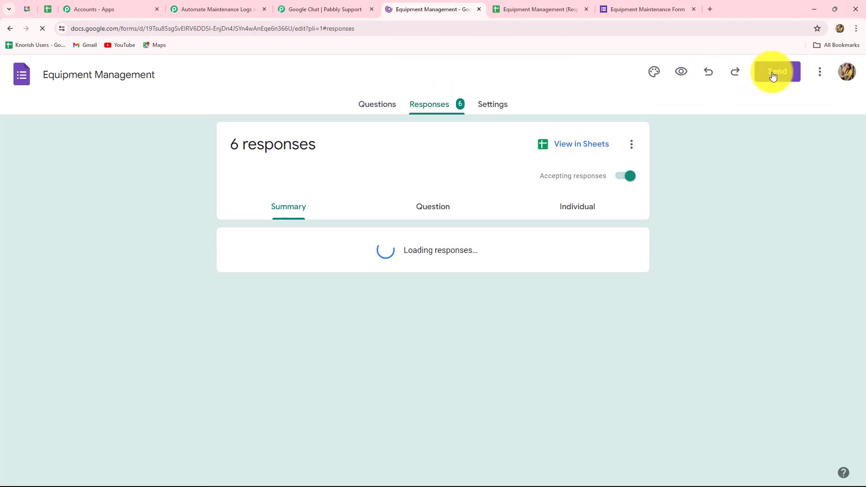
# Step: Copy the form's shortened share link and open it in a new browser tab
pyautogui.click(774, 72)
pyautogui.click(390, 181)
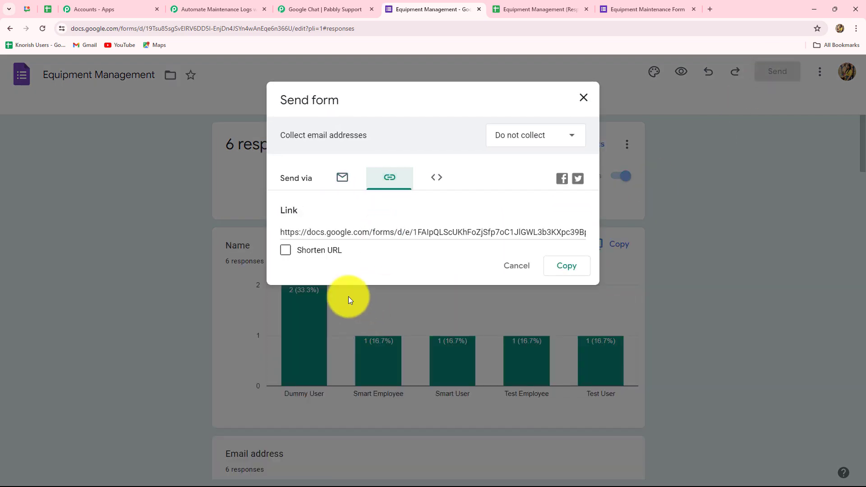
pyautogui.click(286, 250)
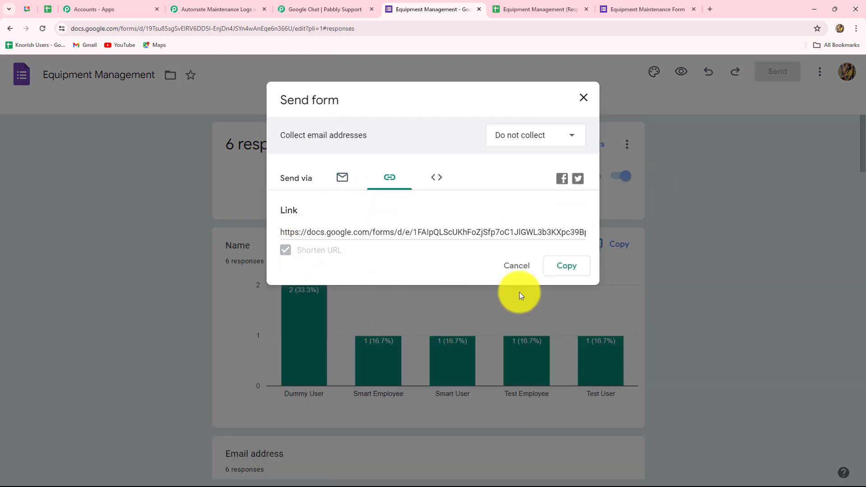
pyautogui.click(550, 268)
pyautogui.click(710, 9)
pyautogui.hotkey('ctrl', 'v')
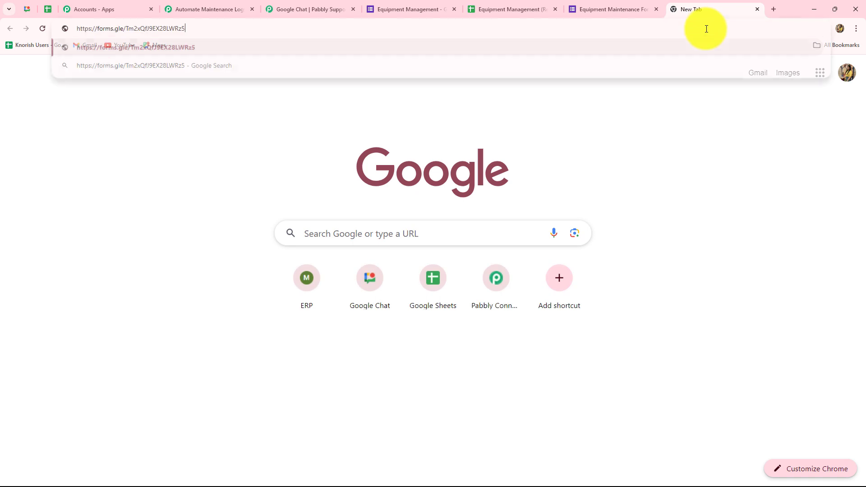
pyautogui.press('Return')
# Step: Enter a test employee name and e-mail address on the form
pyautogui.scroll(2, 153, 176)
pyautogui.click(305, 155)
pyautogui.press('capslock')
pyautogui.write('Test')
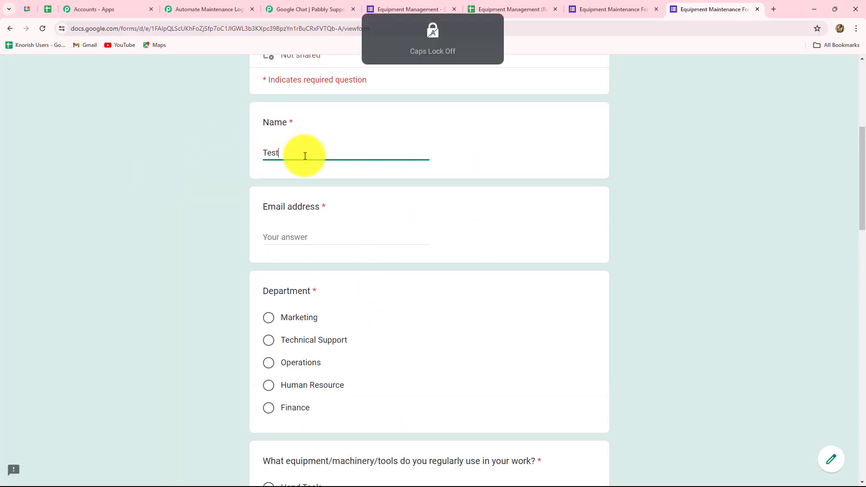
pyautogui.write(' Employee')
pyautogui.click(283, 239)
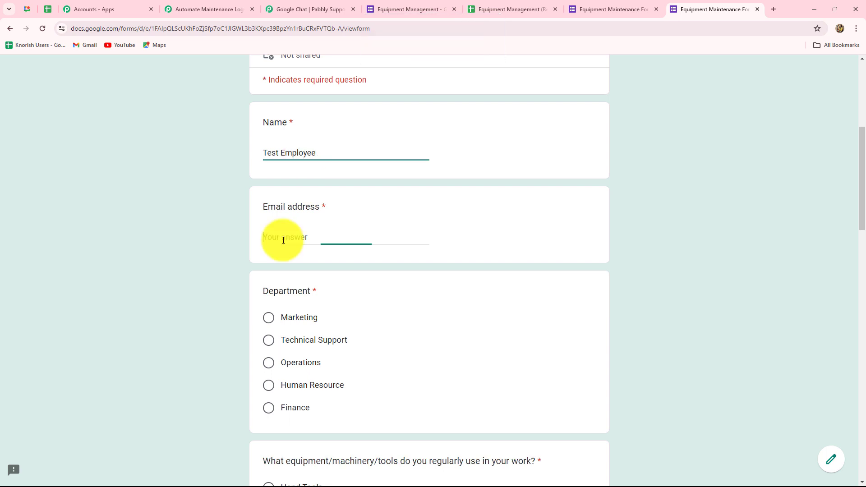
# Step: Choose Operations department, Hand Tools, Daily usage and Yes for maintenance guidelines
pyautogui.scroll(-3, 289, 194)
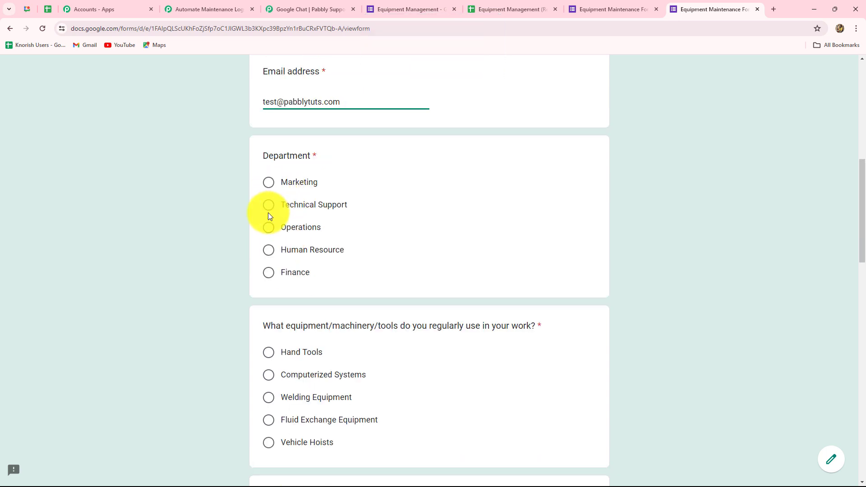
pyautogui.click(269, 229)
pyautogui.scroll(-1, 290, 293)
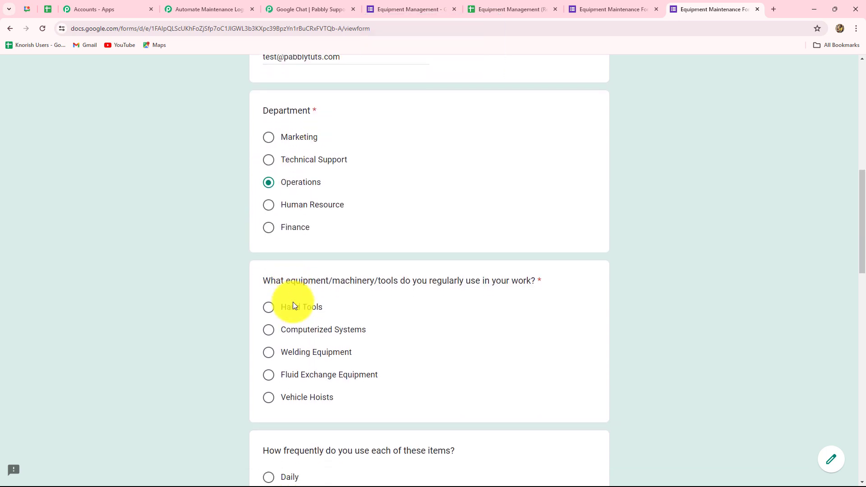
pyautogui.scroll(-2, 355, 354)
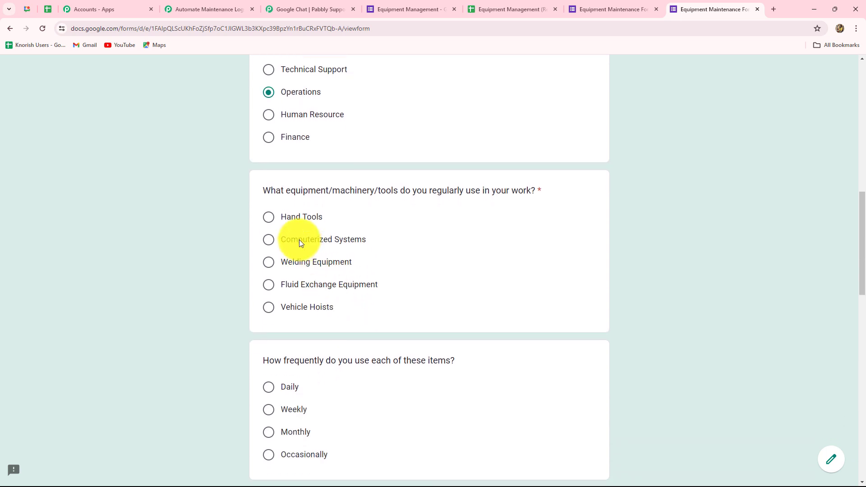
pyautogui.click(269, 218)
pyautogui.scroll(-2, 365, 370)
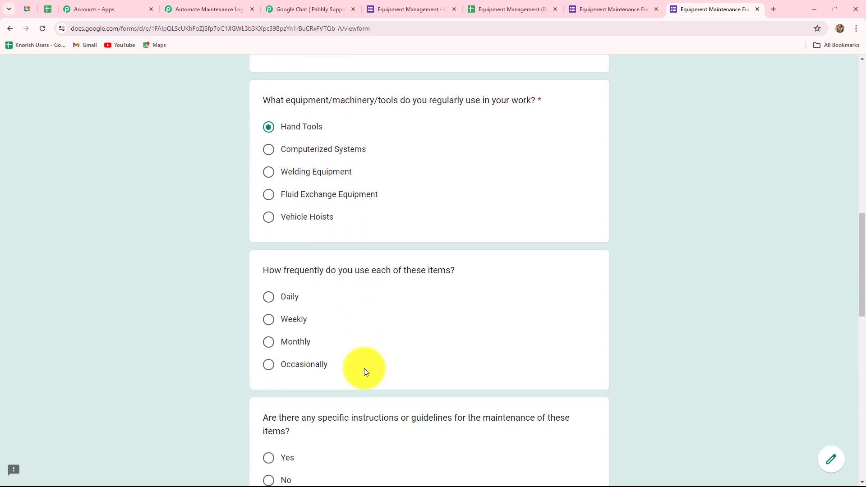
pyautogui.click(268, 300)
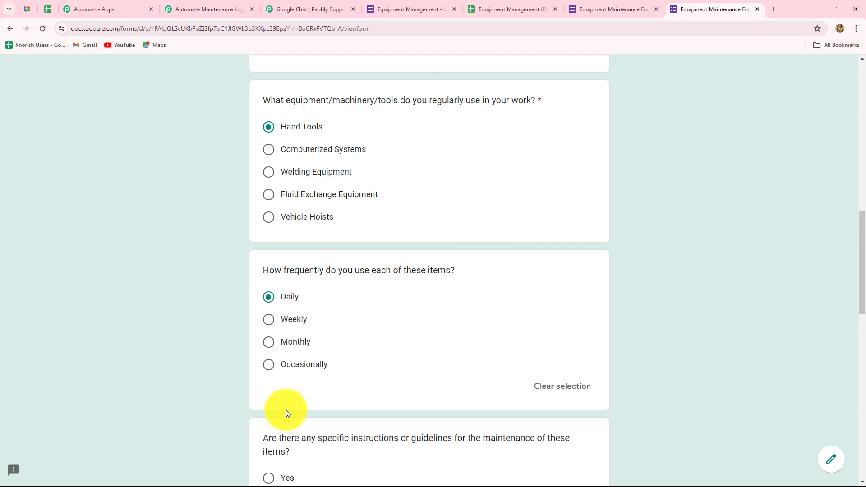
pyautogui.scroll(-4, 316, 406)
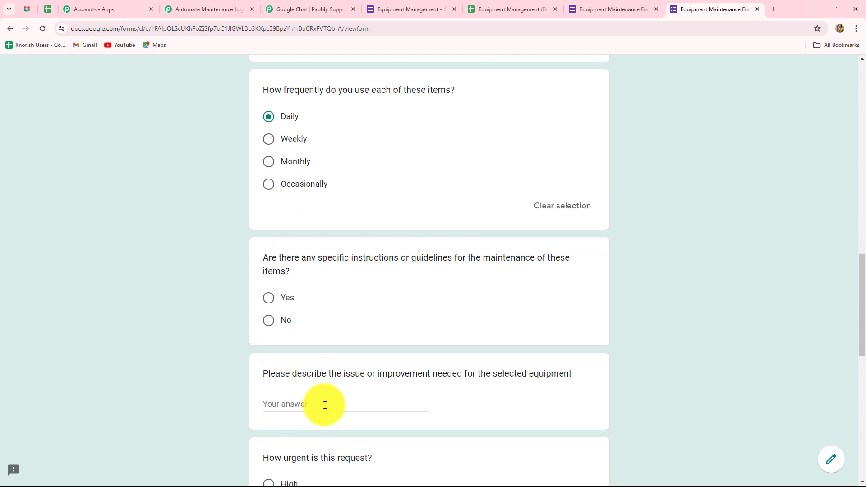
pyautogui.click(269, 298)
# Step: Describe the issue as 'We require new hand tools', with High urgency and Major Impact
pyautogui.scroll(-1, 297, 357)
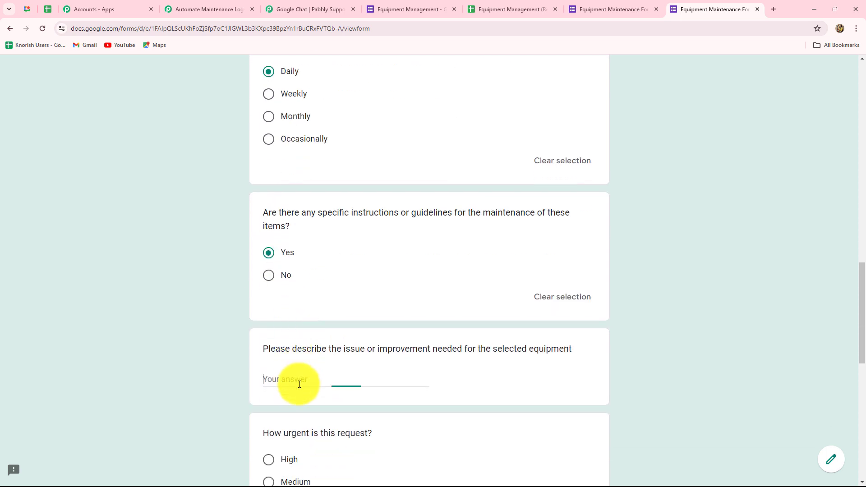
pyautogui.write('We require new hand tools')
pyautogui.scroll(-4, 280, 315)
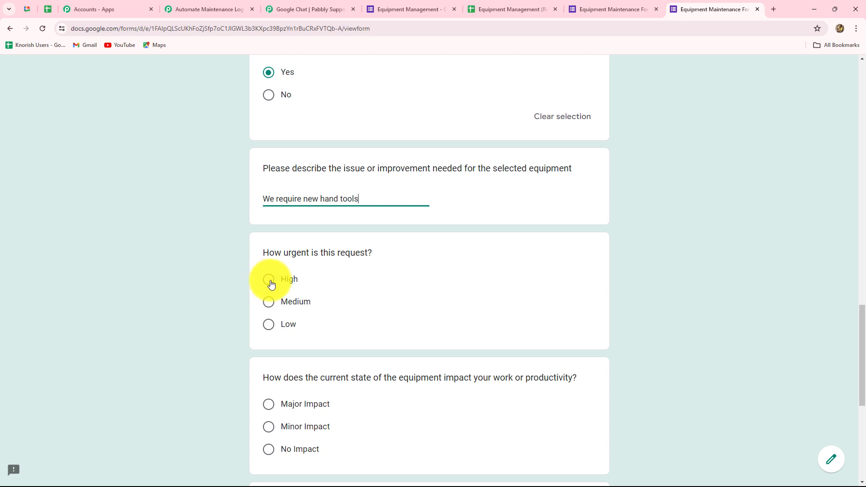
pyautogui.click(270, 280)
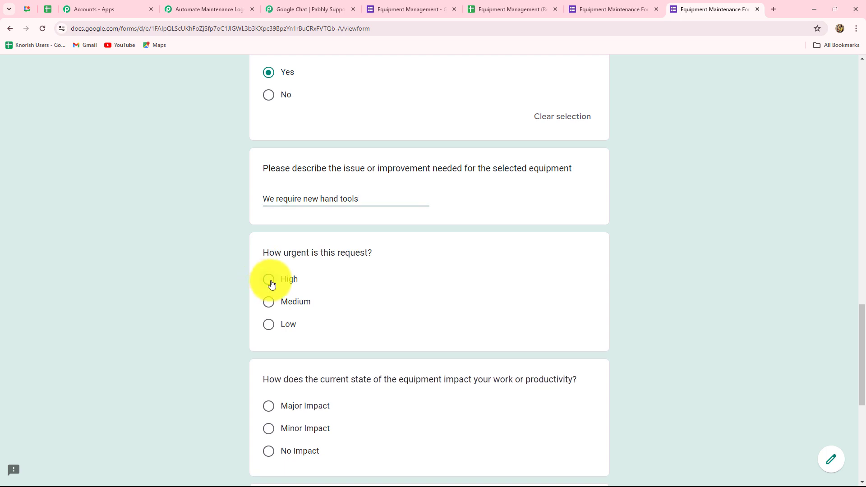
pyautogui.scroll(-2, 396, 402)
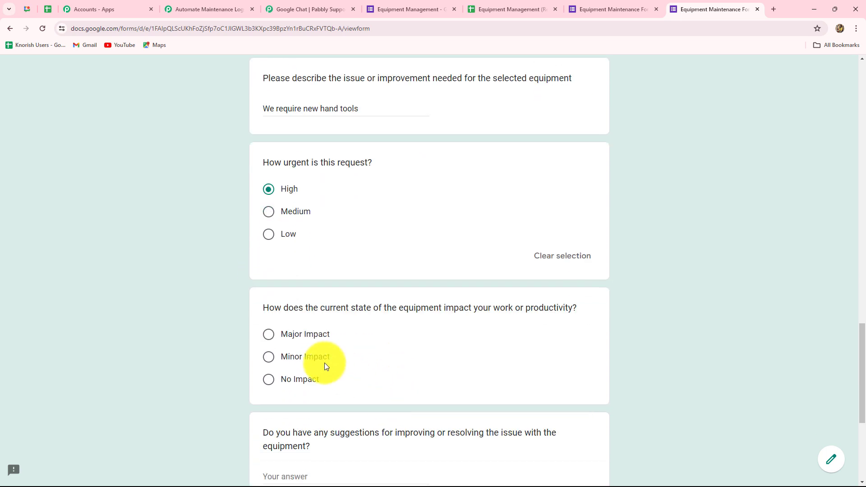
pyautogui.click(270, 336)
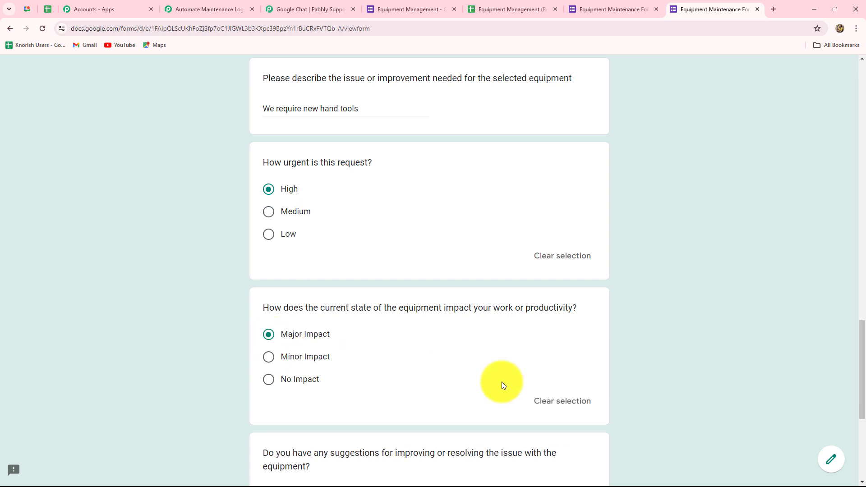
# Step: Suggest 'We can purchase second hand tools' and answer Yes for policy awareness
pyautogui.scroll(-2, 501, 382)
pyautogui.scroll(-3, 493, 392)
pyautogui.click(369, 280)
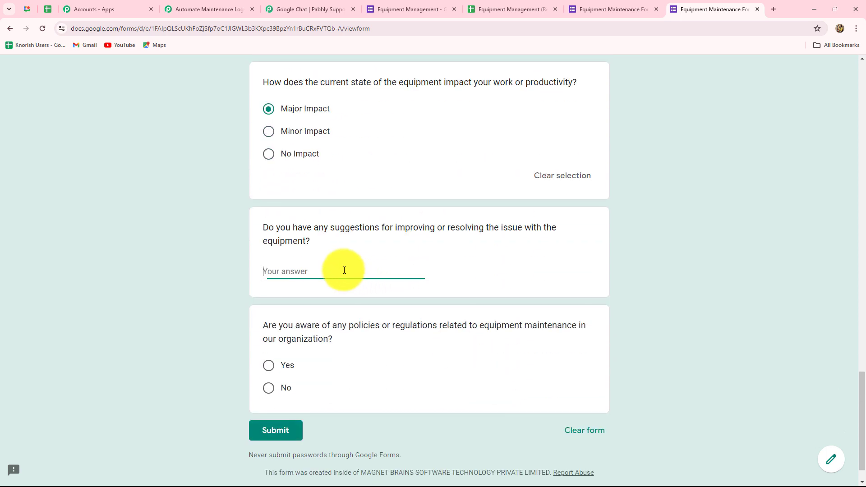
pyautogui.write('We can purchase second hand tools')
pyautogui.scroll(-1, 259, 306)
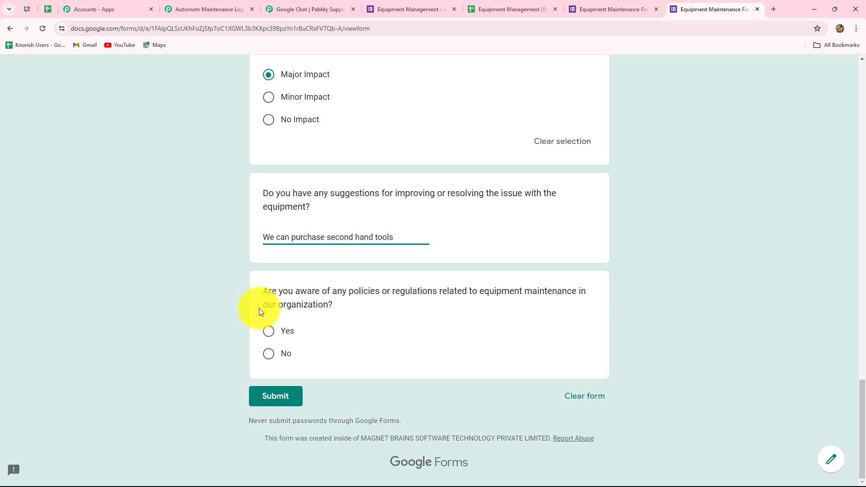
pyautogui.click(269, 333)
# Step: Submit the form, see the High-priority Hand Tools message in Chat, then collapse the Pabbly action
pyautogui.click(272, 426)
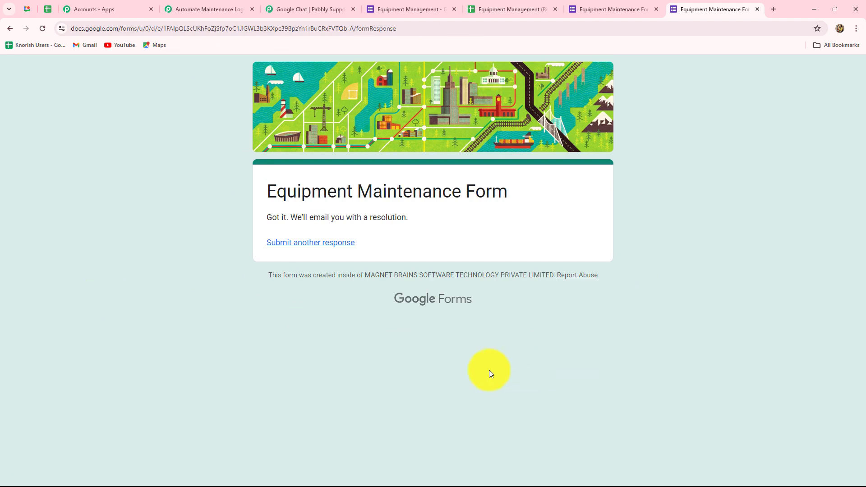
pyautogui.click(29, 9)
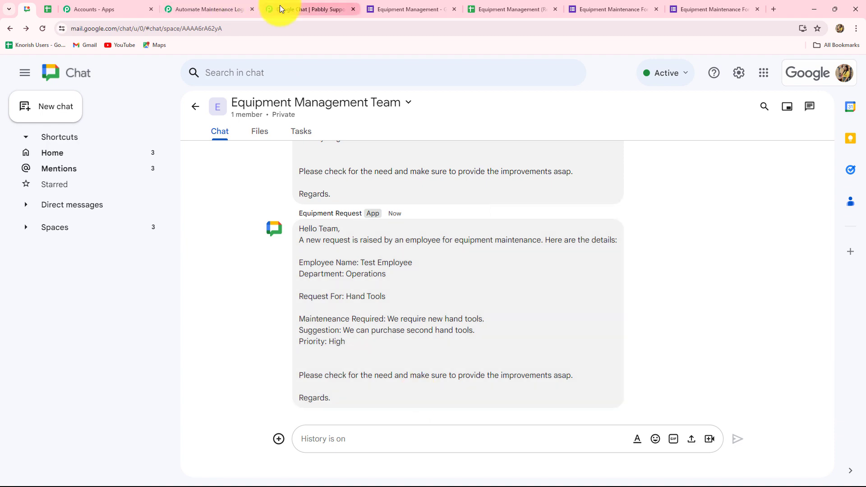
pyautogui.click(235, 7)
pyautogui.scroll(12, 788, 188)
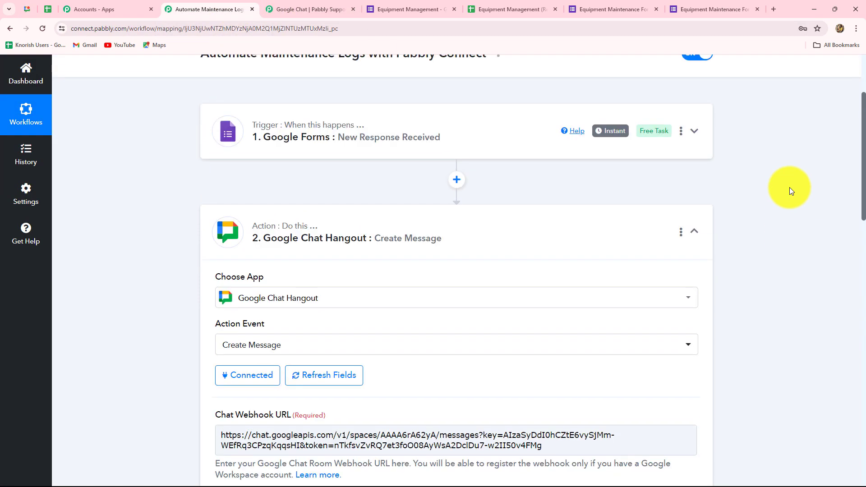
pyautogui.scroll(2, 790, 188)
pyautogui.click(694, 280)
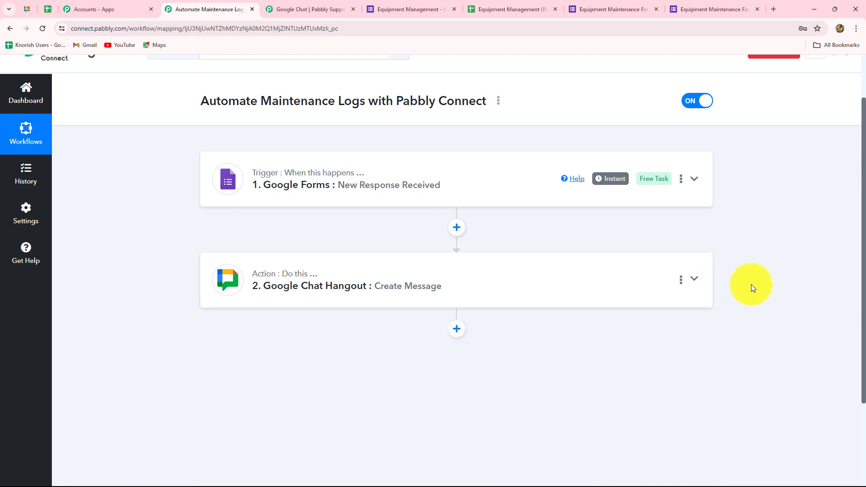